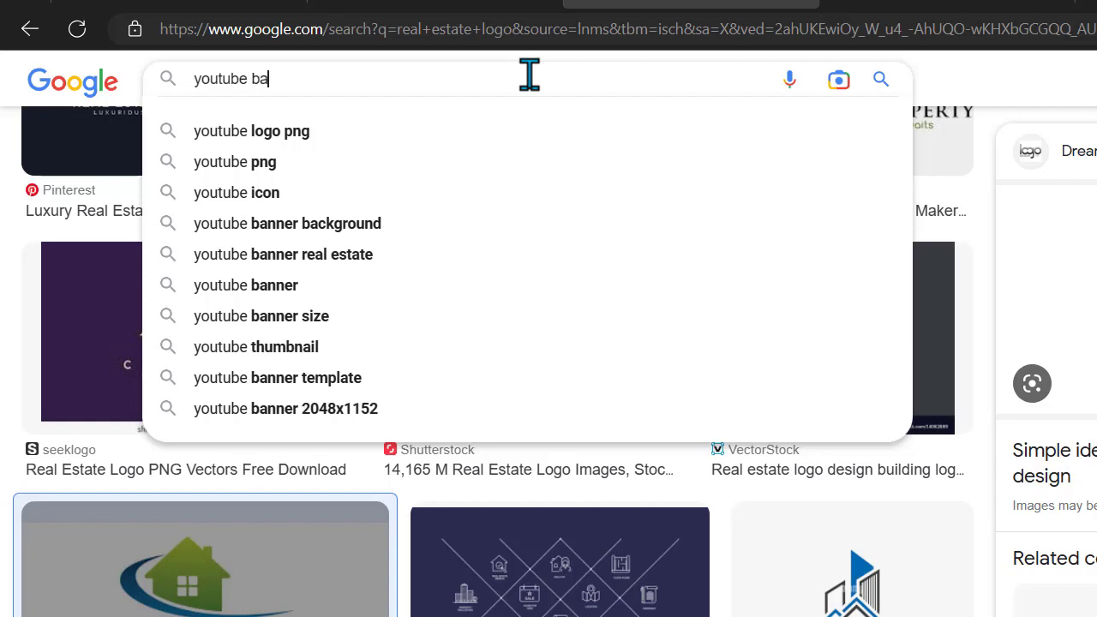
- Search Google Images for 'banner size' and open the 2560 x 1440 banner guide image's context menu
text(nner si)
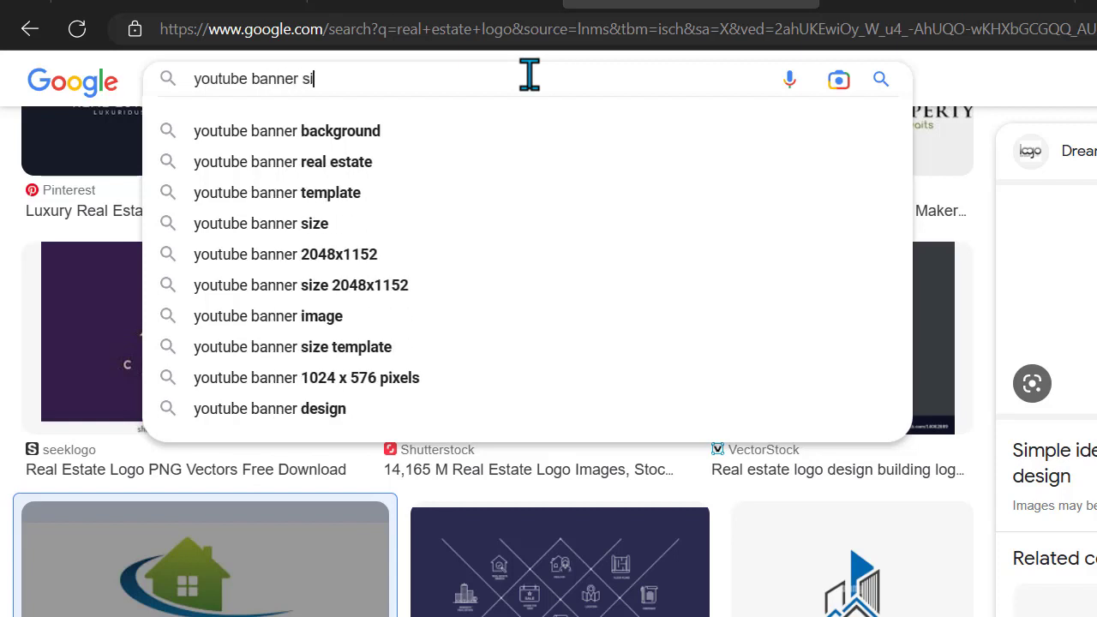
text(ze)
key(Return)
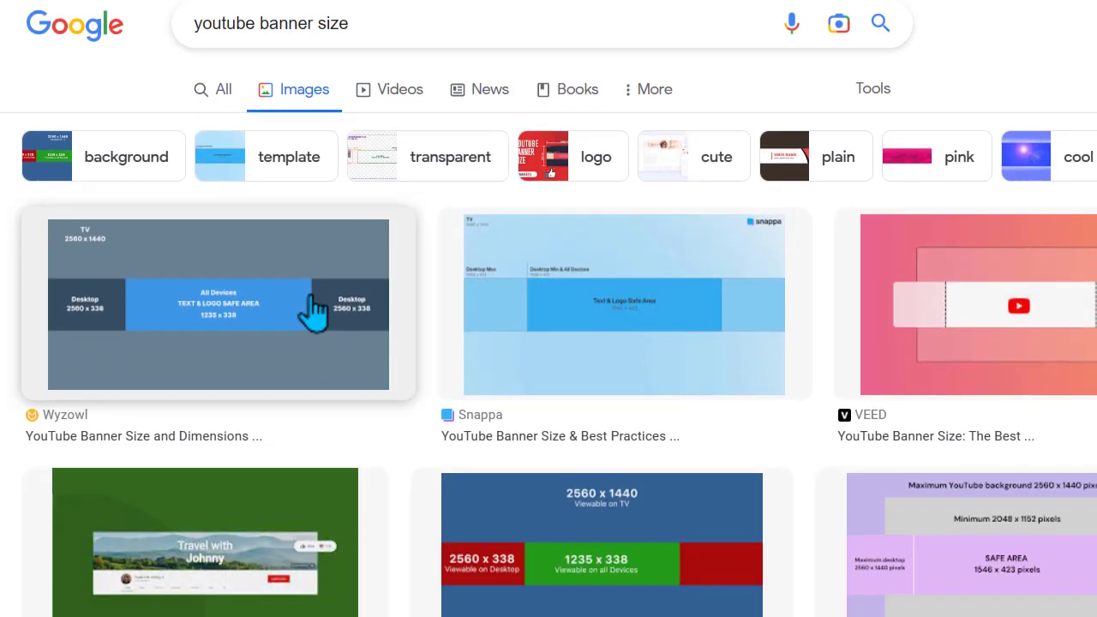
click(313, 313)
click(558, 591)
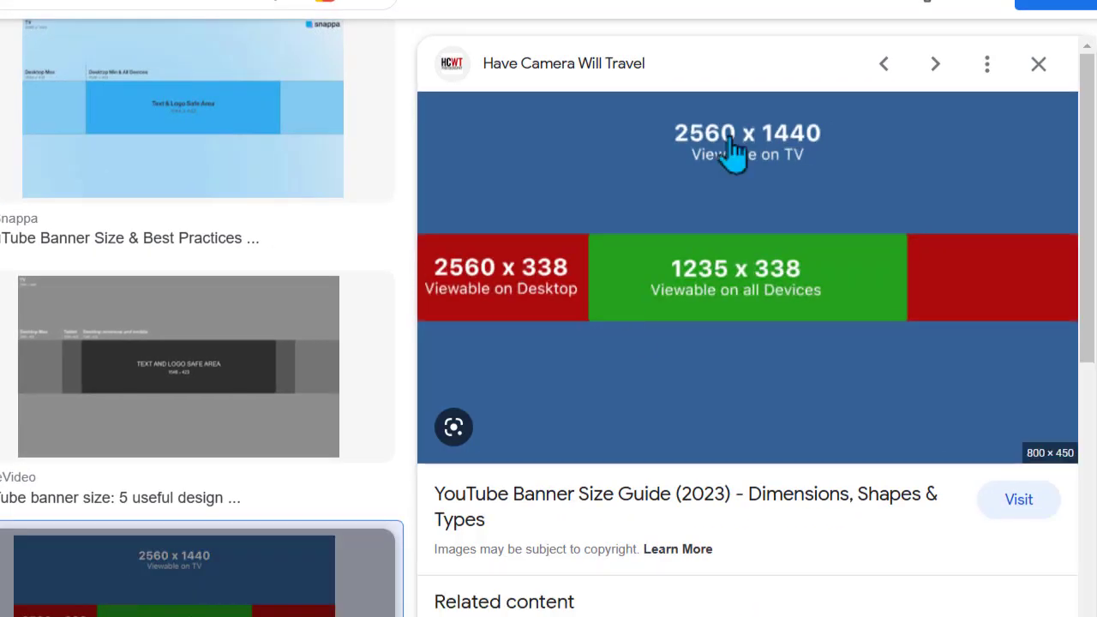
right_click(789, 146)
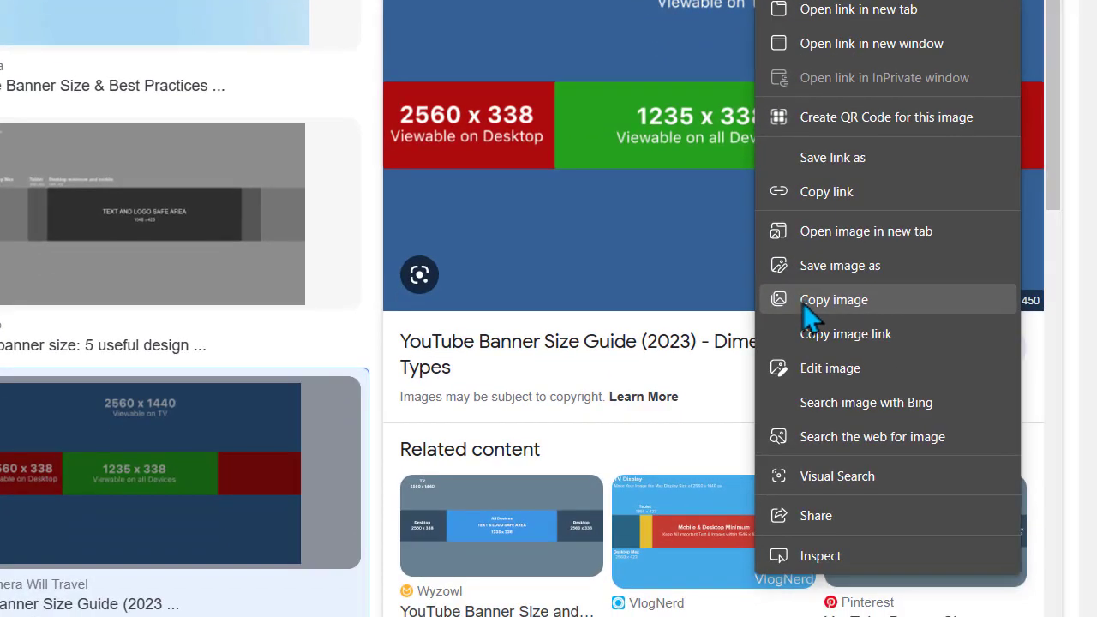
- Copy the banner guide image and paste it onto the 792 x 612 pt Illustrator artboard
click(869, 451)
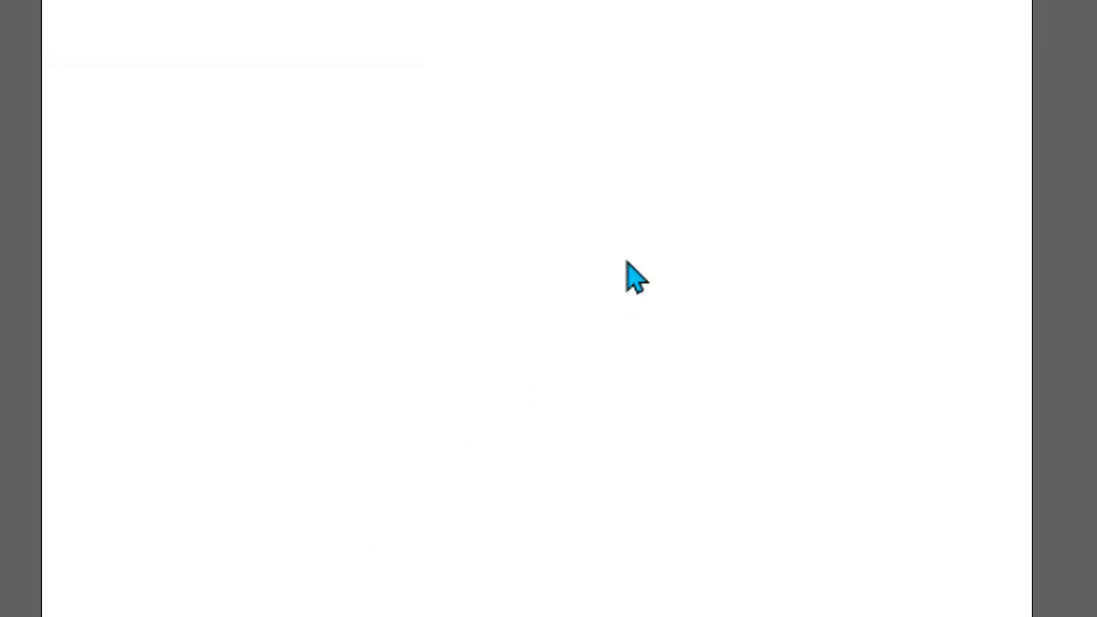
key(ctrl+v)
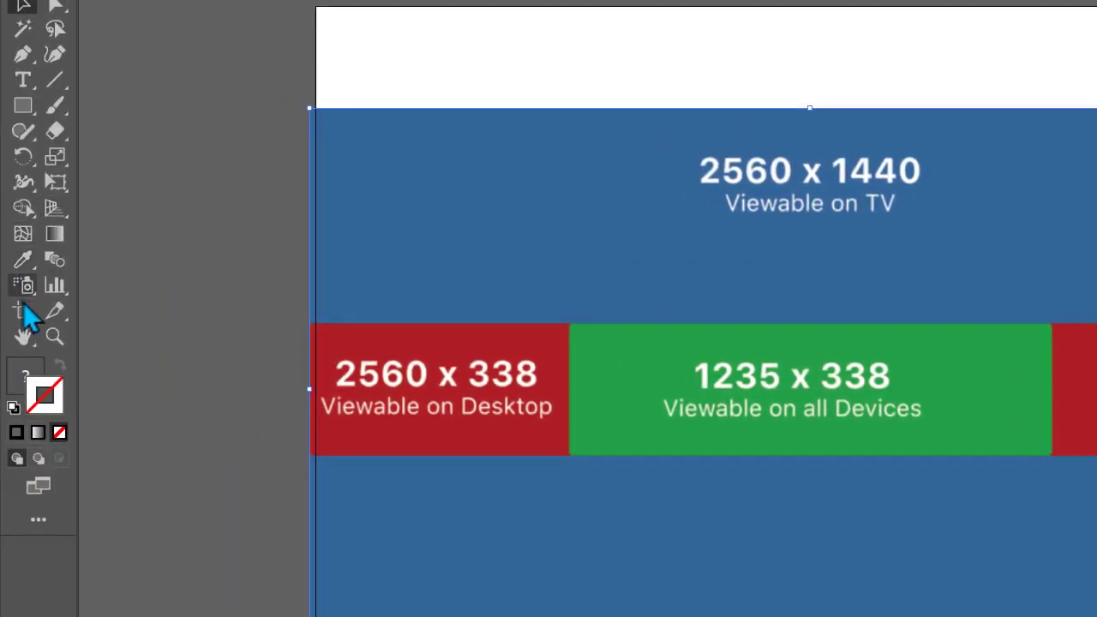
click(23, 313)
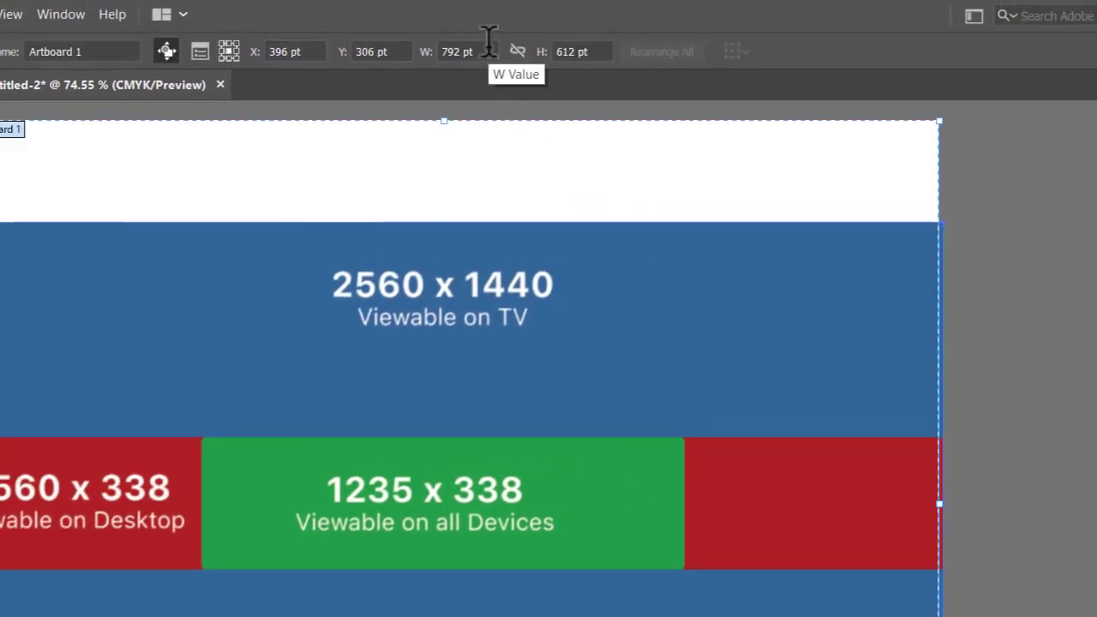
- Set the artboard width to 2560 and height to 1440 pt, then zoom out to view it
click(488, 48)
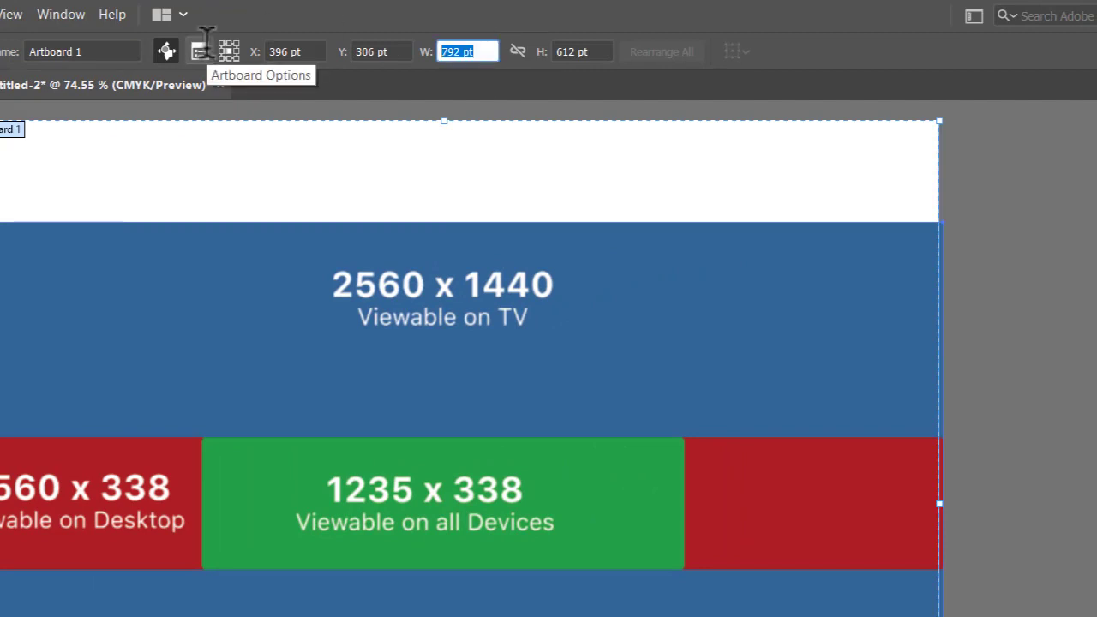
text(2560)
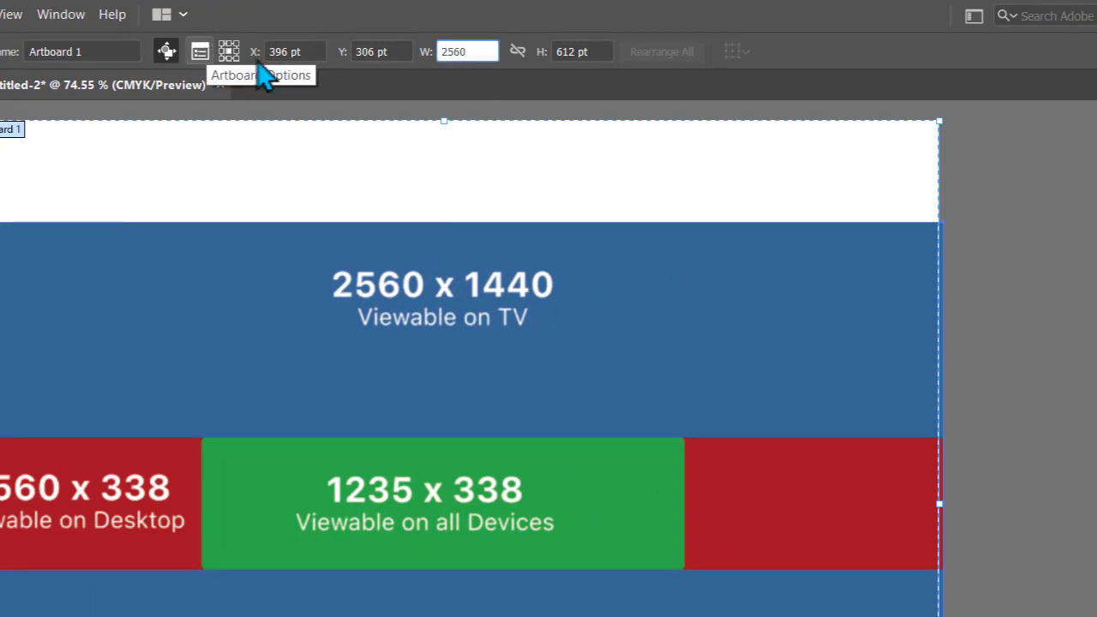
key(Tab)
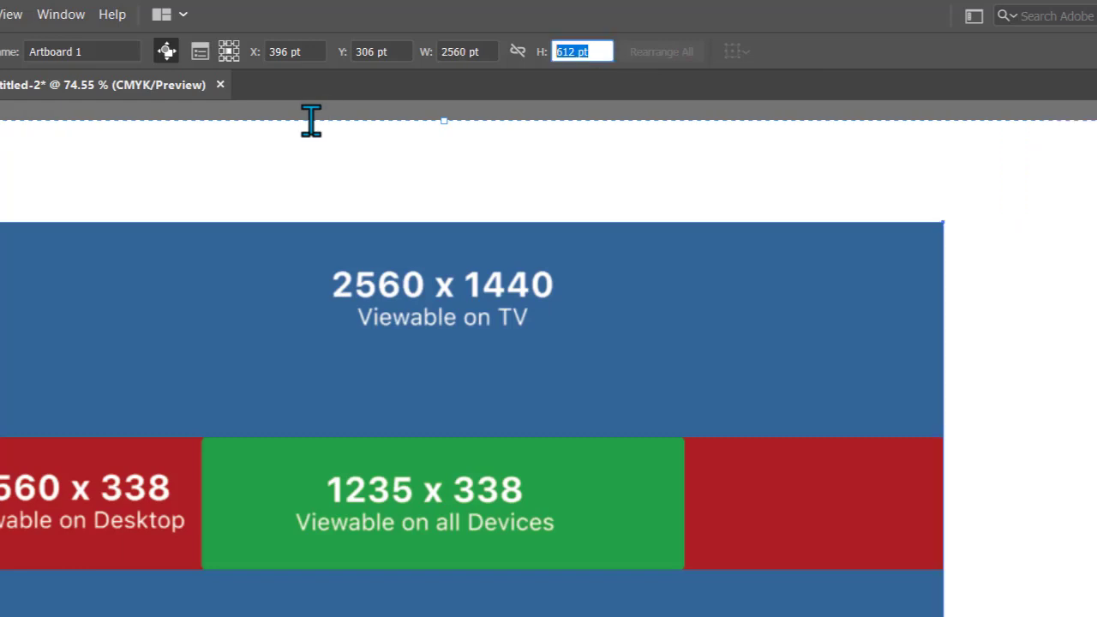
text(1440)
key(Tab)
scroll(396, 393, down, 6)
scroll(391, 392, down, 2)
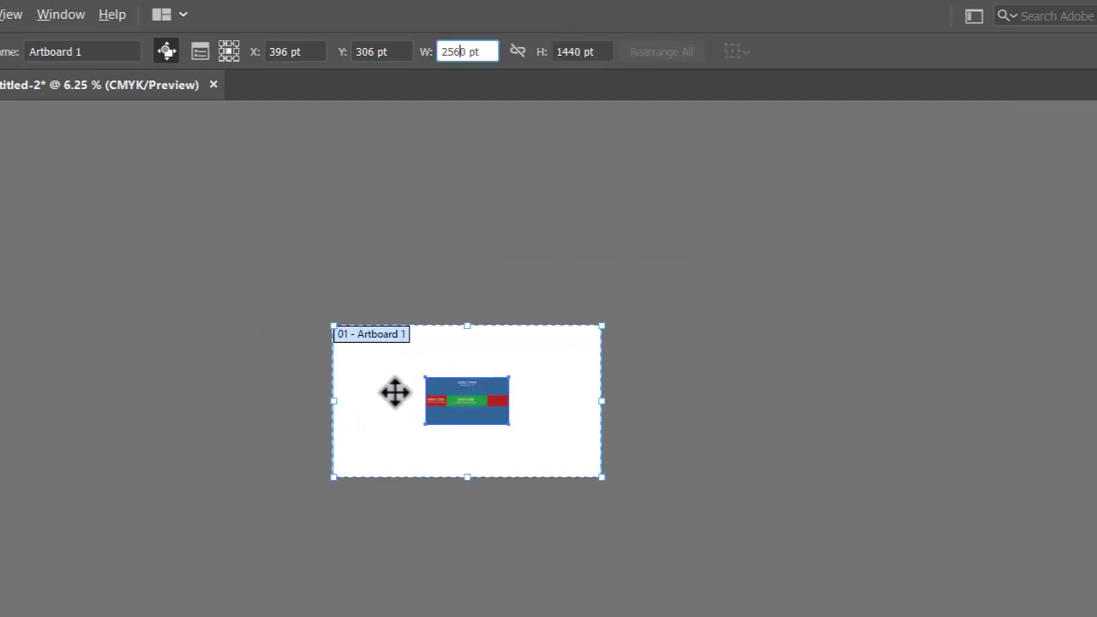
scroll(392, 392, up, 3)
click(608, 275)
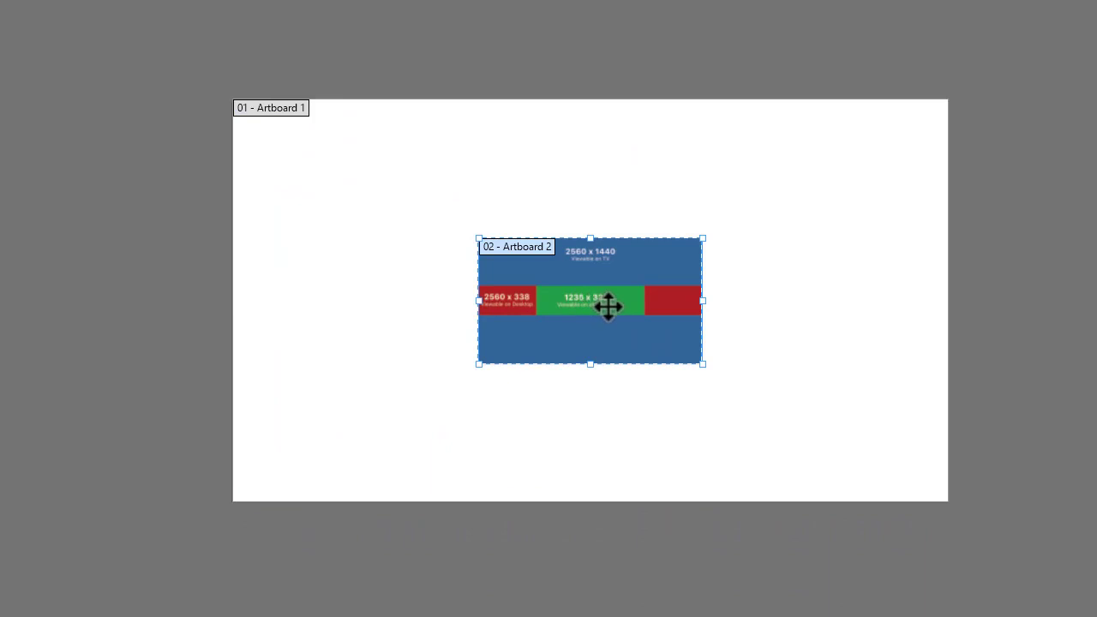
scroll(607, 307, up, 5)
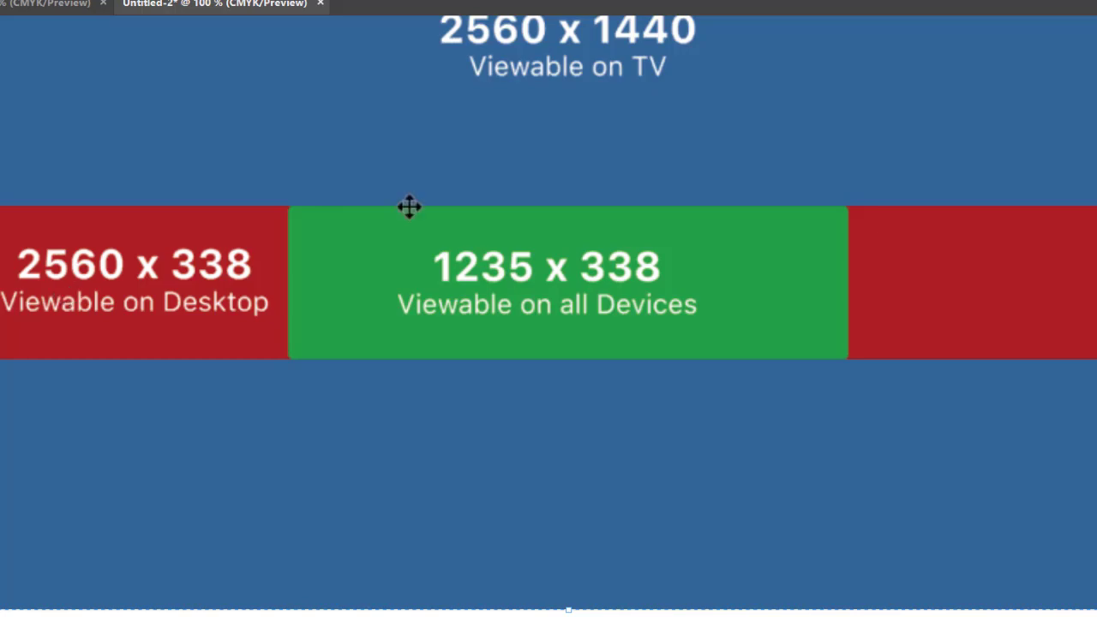
key(ctrl+minus)
key(ctrl+minus)
key(ctrl+minus)
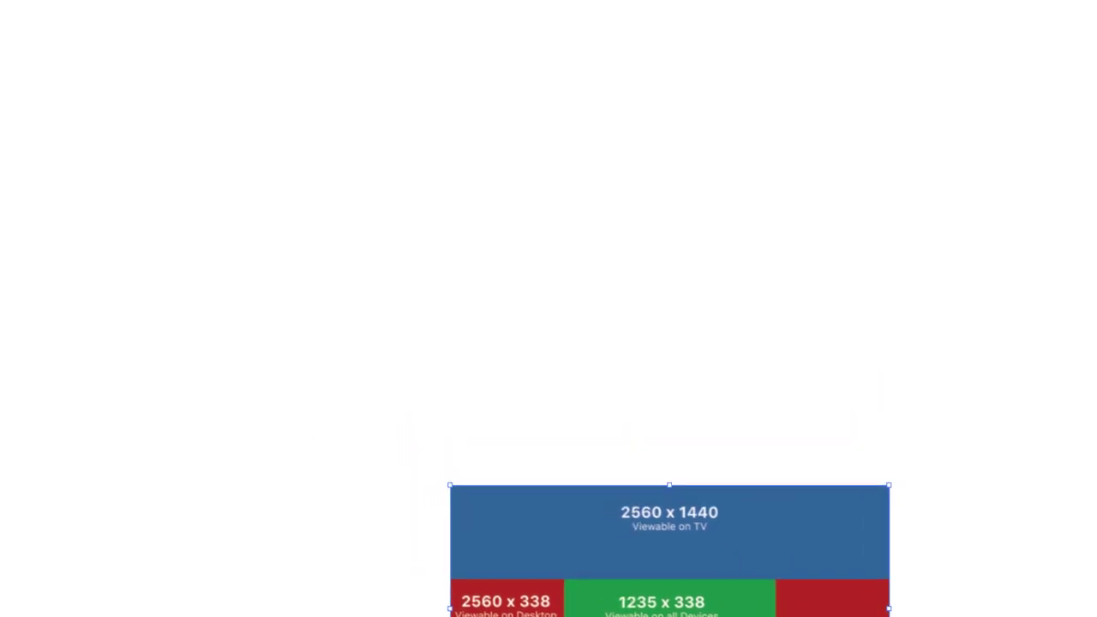
- Create a 1235 x 338 pt rectangle for the banner's safe area
click(23, 185)
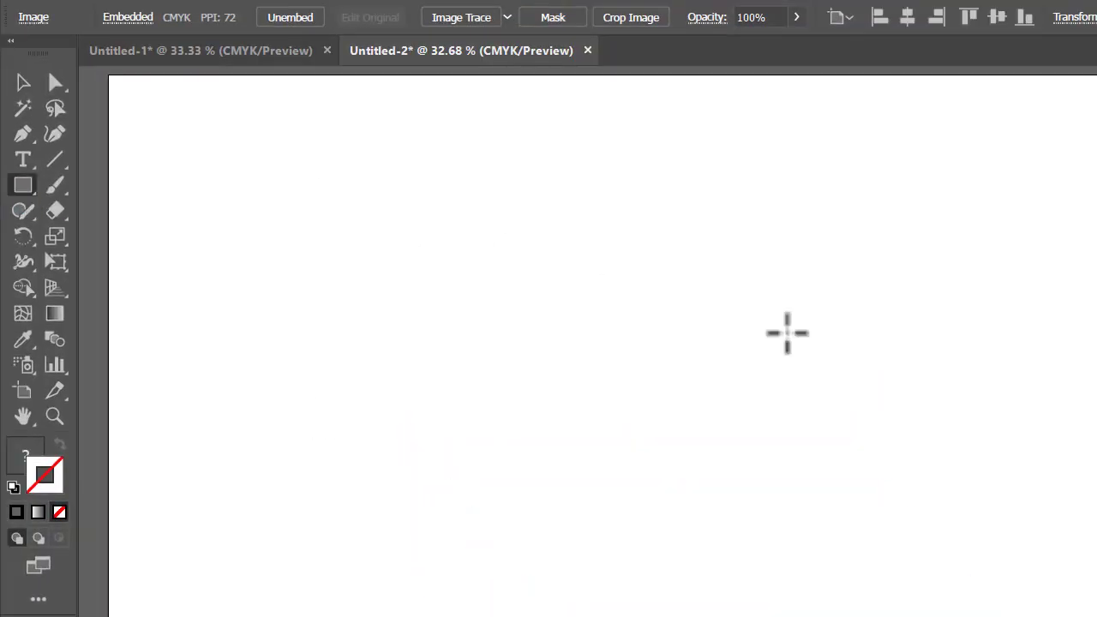
drag(456, 266, 982, 412)
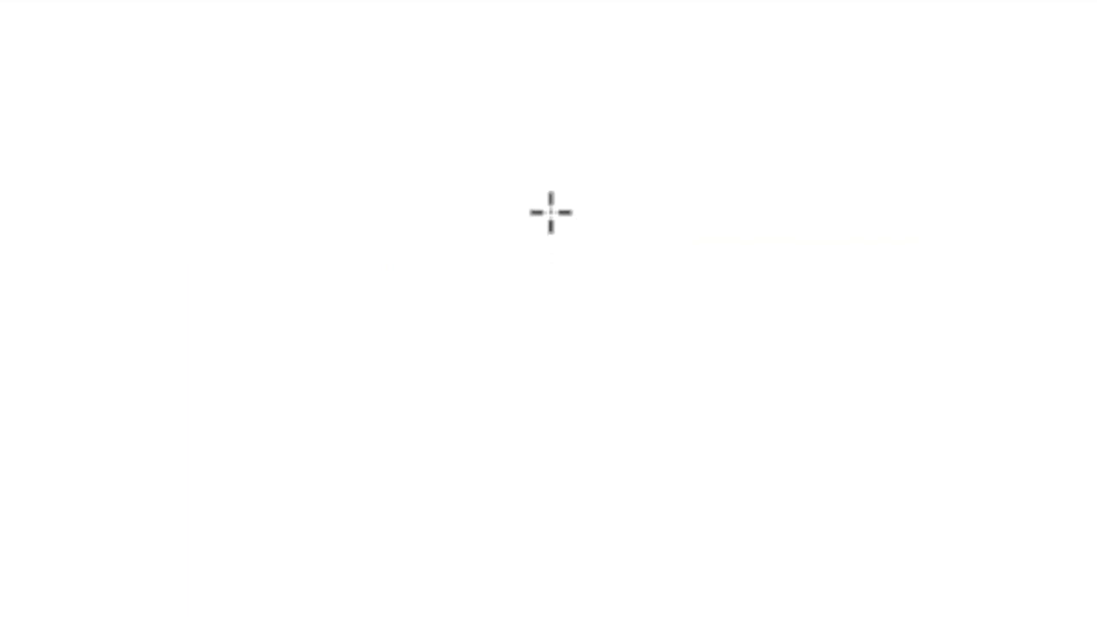
click(551, 213)
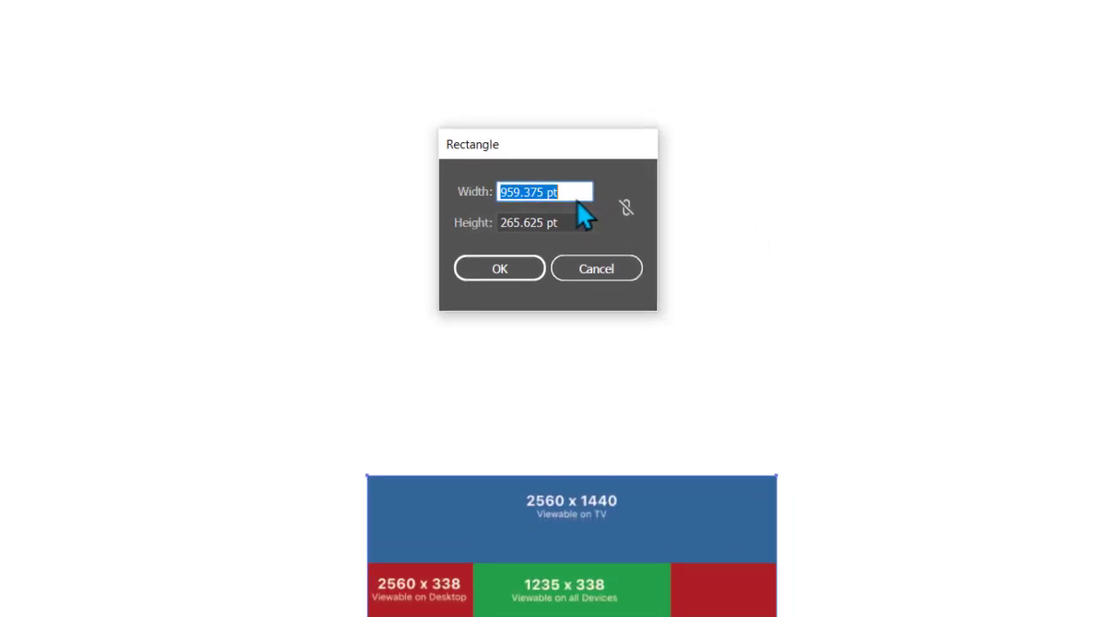
text(1235)
key(Tab)
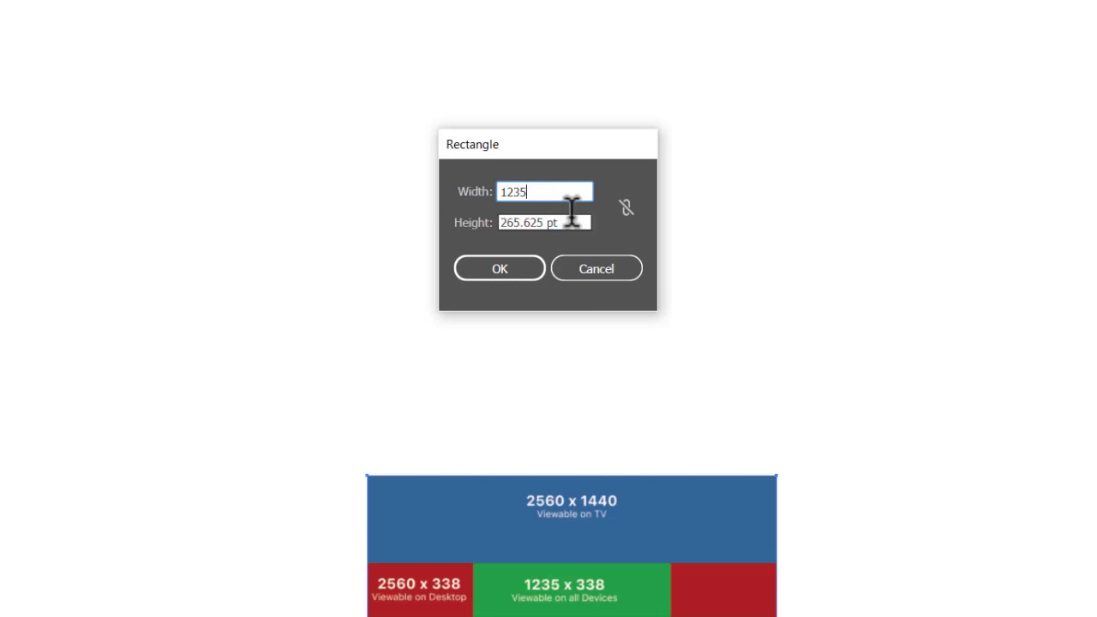
text(338)
click(512, 270)
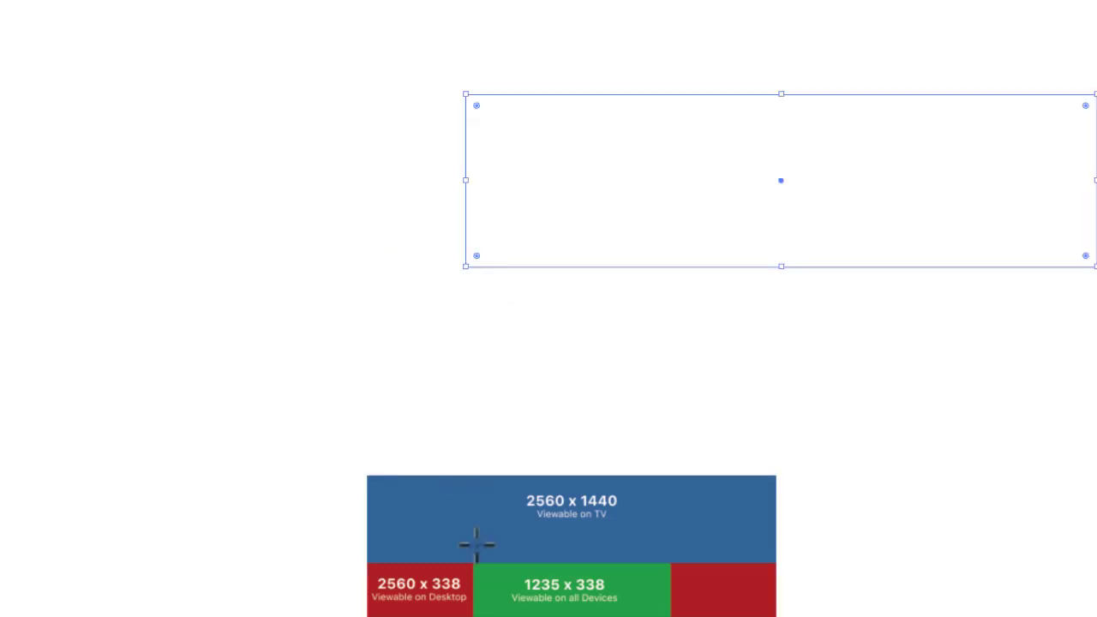
- Centre the rectangle horizontally and vertically relative to the artboard
key(v)
key(ctrl+minus)
mouse_move(506, 472)
mouse_down()
mouse_move(959, 471)
mouse_move(553, 347)
mouse_up()
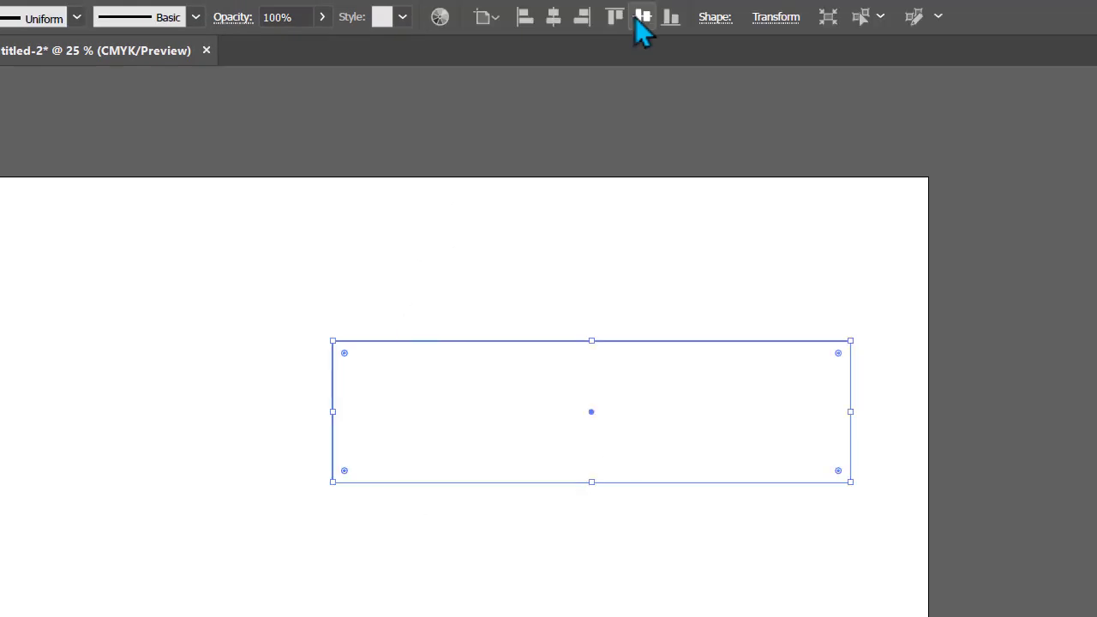
click(487, 19)
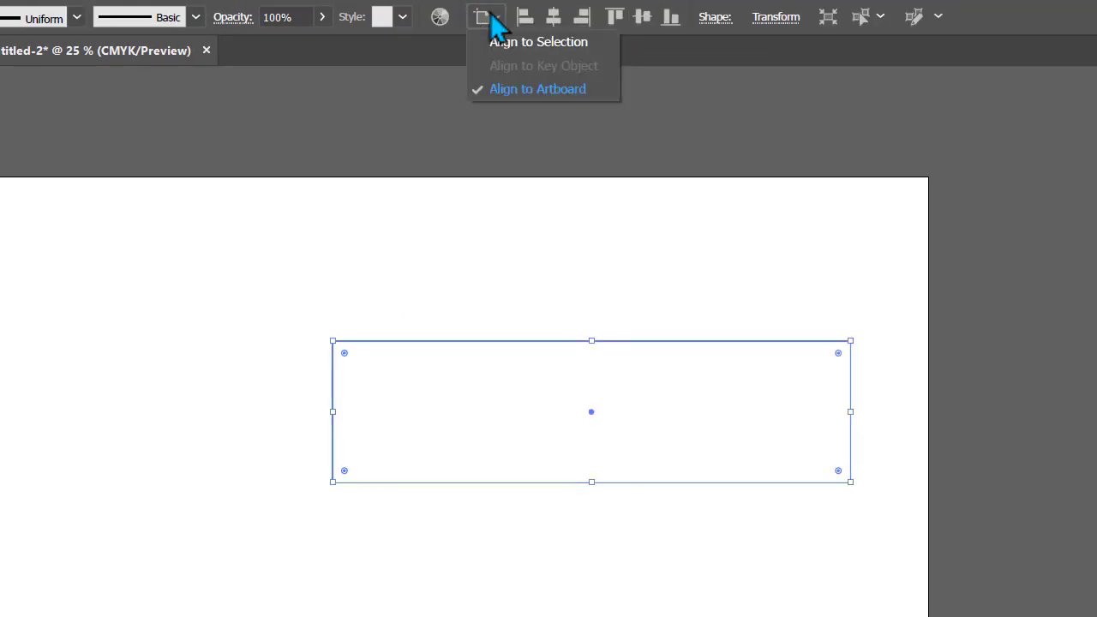
click(508, 90)
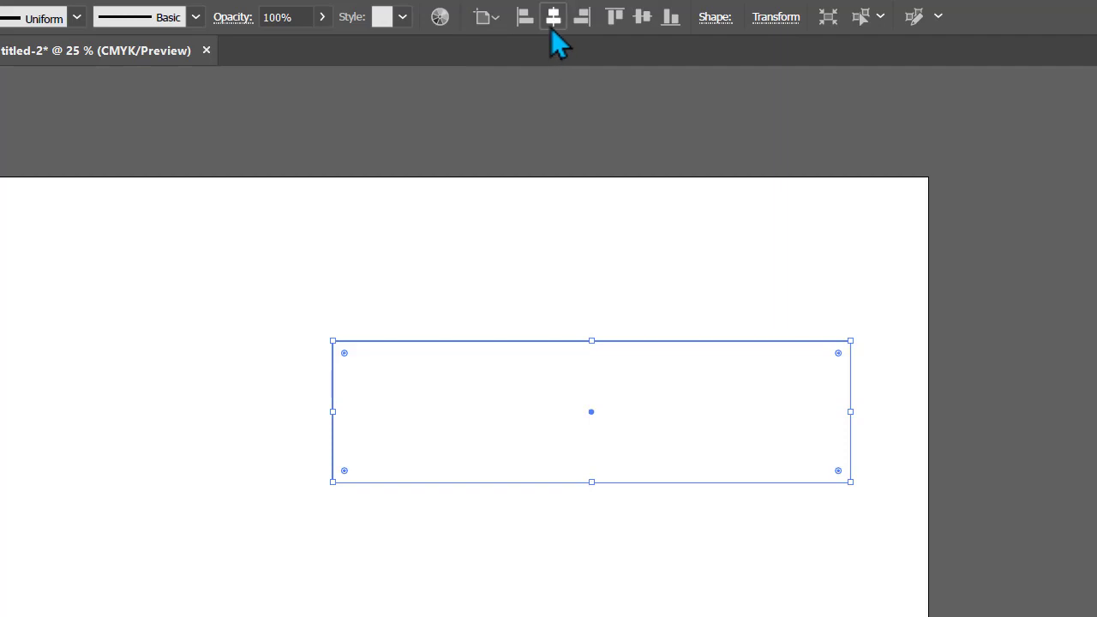
click(553, 19)
click(643, 19)
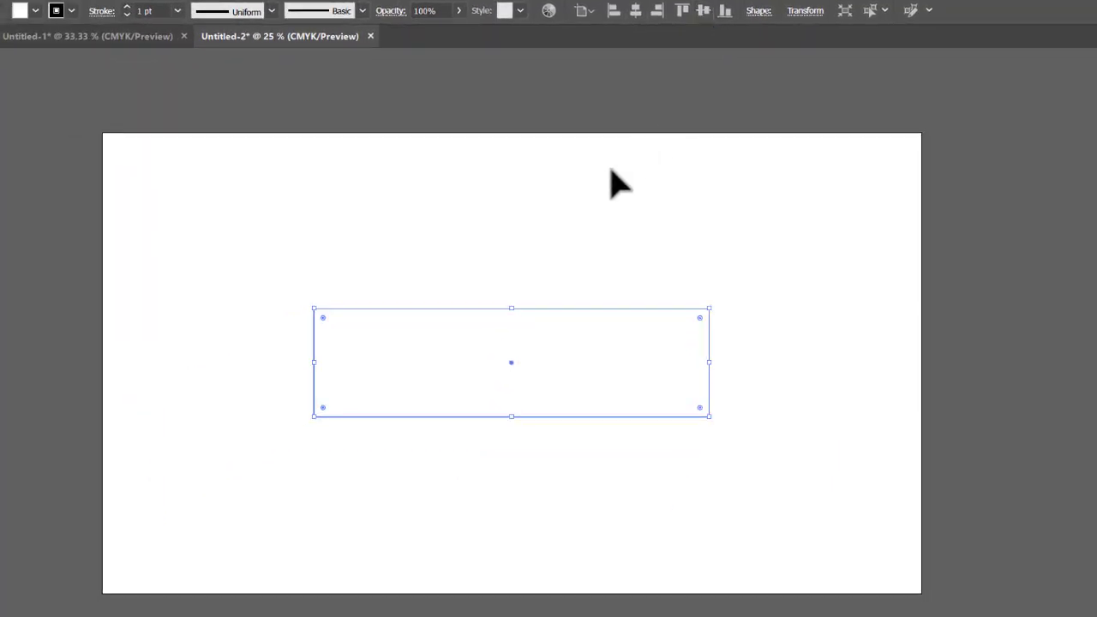
click(563, 252)
click(511, 415)
key(ctrl+shift+a)
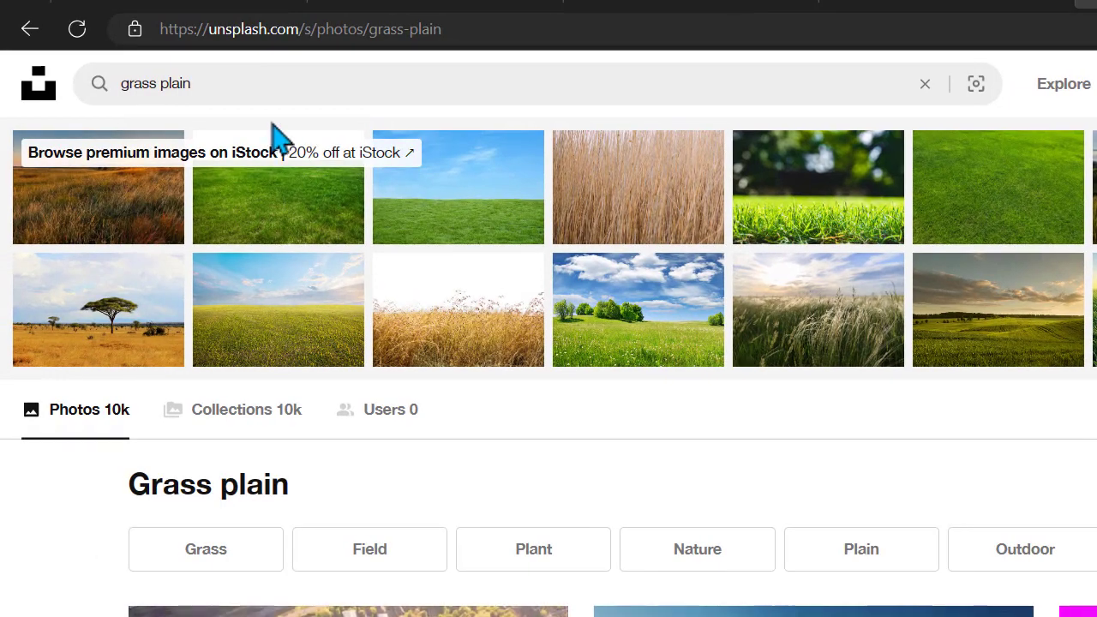
- Search Unsplash for 'drone' photos
drag(269, 140, 263, 144)
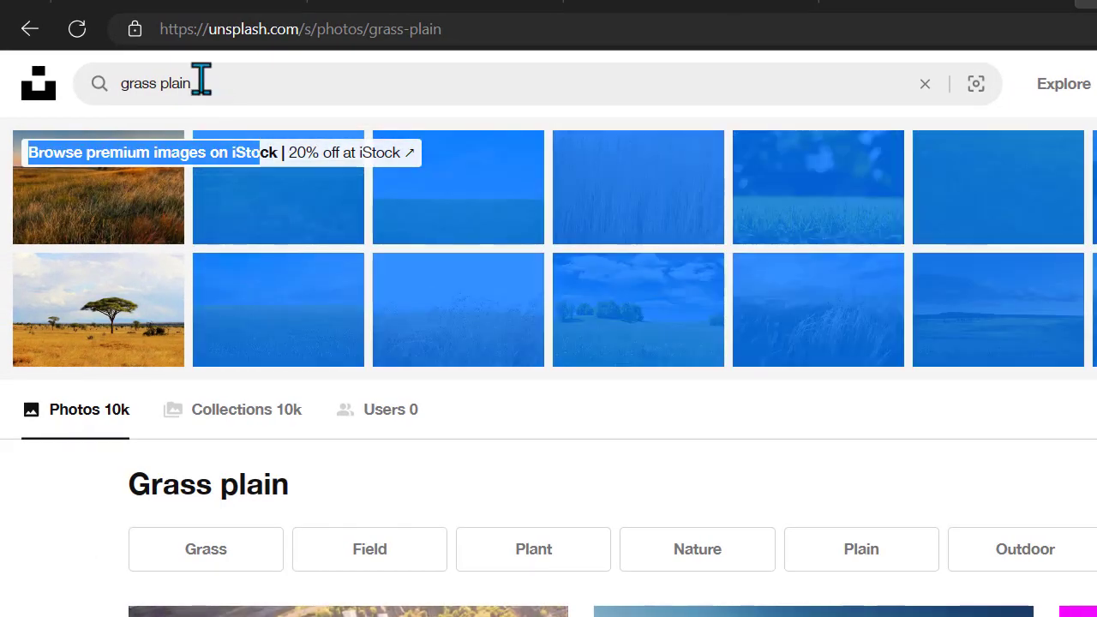
click(201, 82)
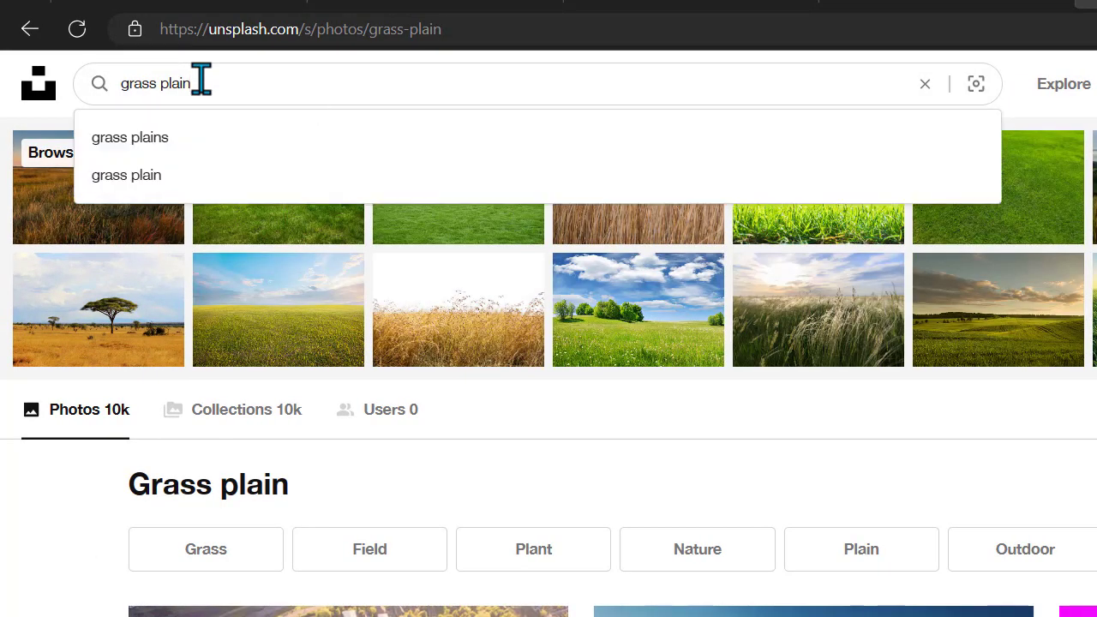
key(ctrl+a)
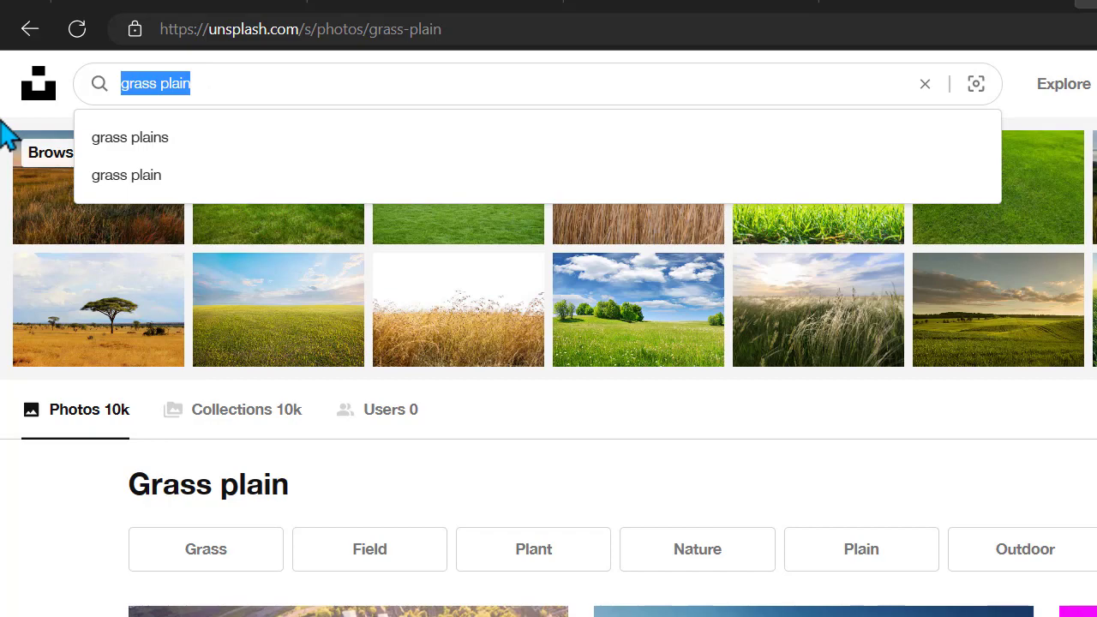
text(drone)
key(Return)
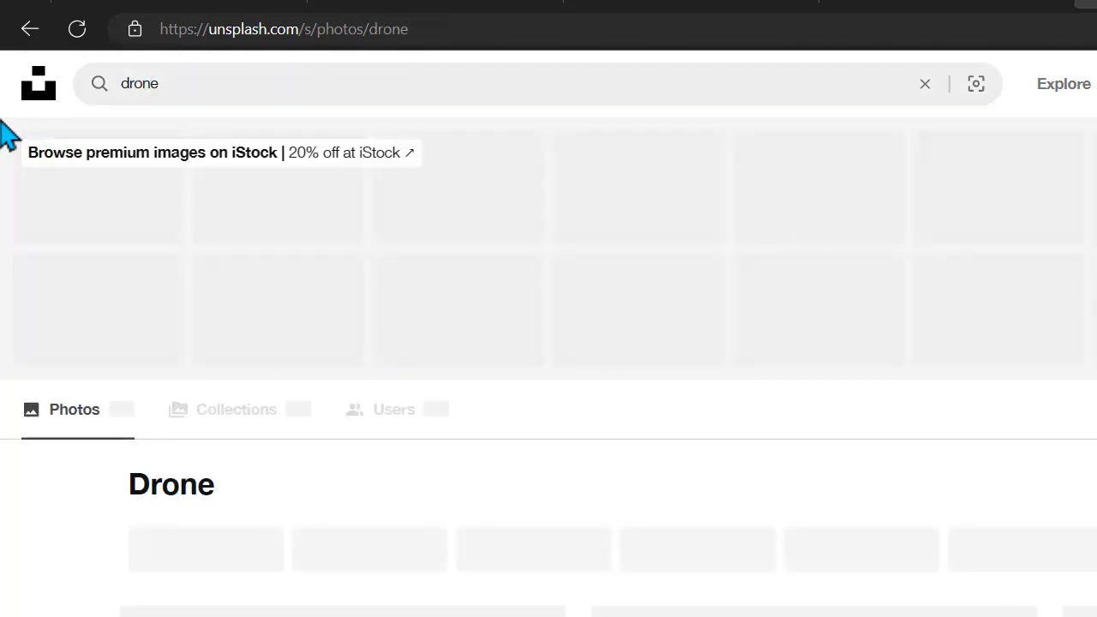
scroll(1077, 467, down, 10)
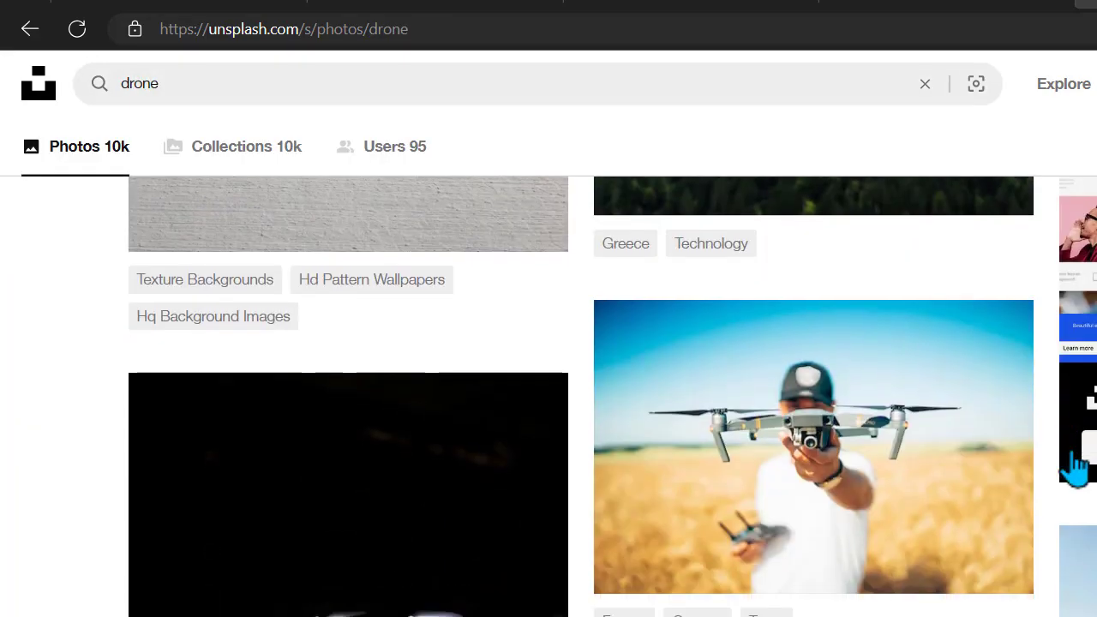
scroll(1077, 467, up, 2)
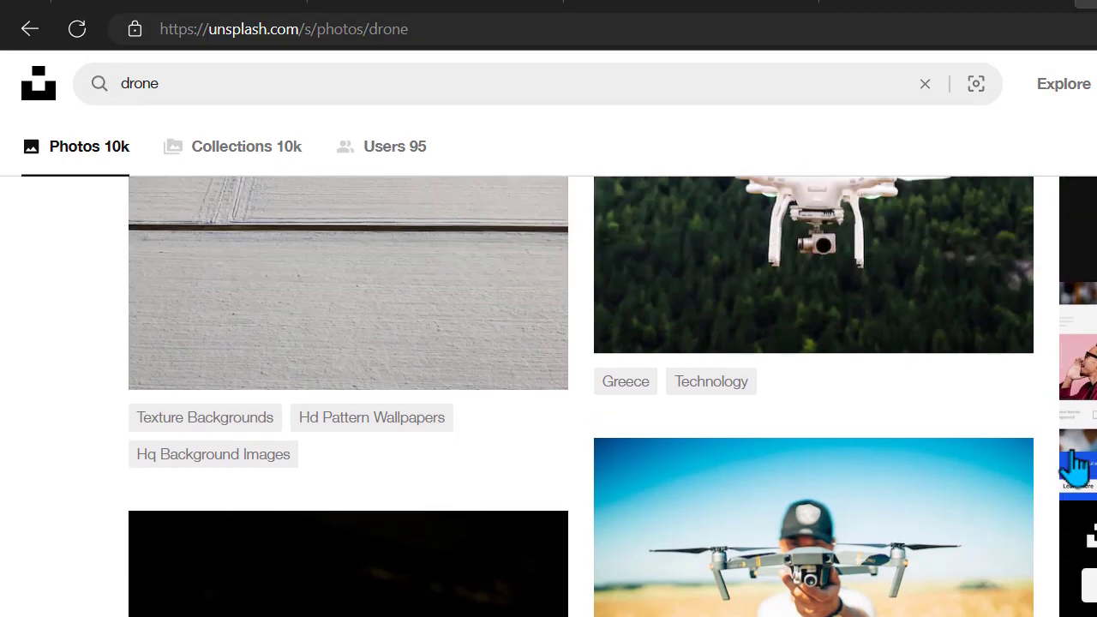
scroll(1077, 467, down, 3)
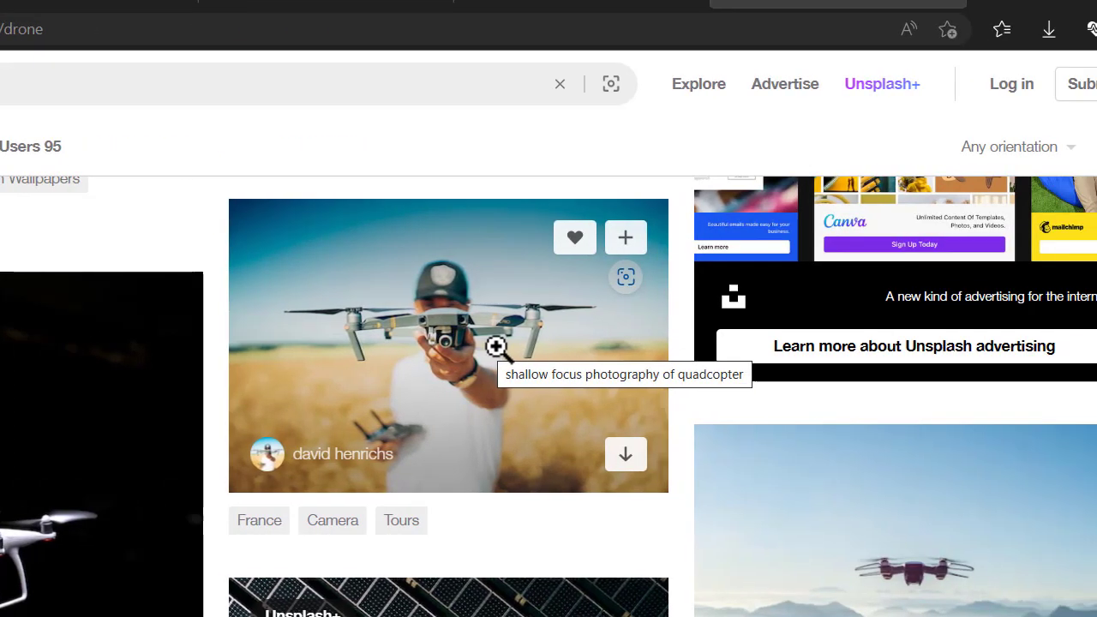
- Download the drone-over-wheat-field photo at Large size and drag the file toward Illustrator
click(861, 346)
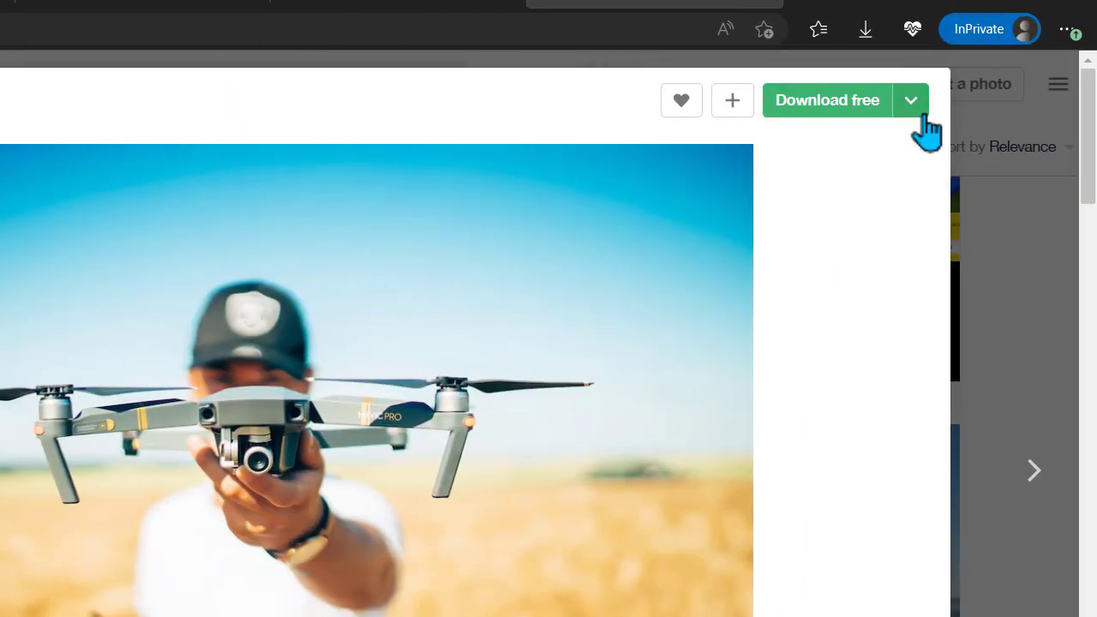
click(923, 114)
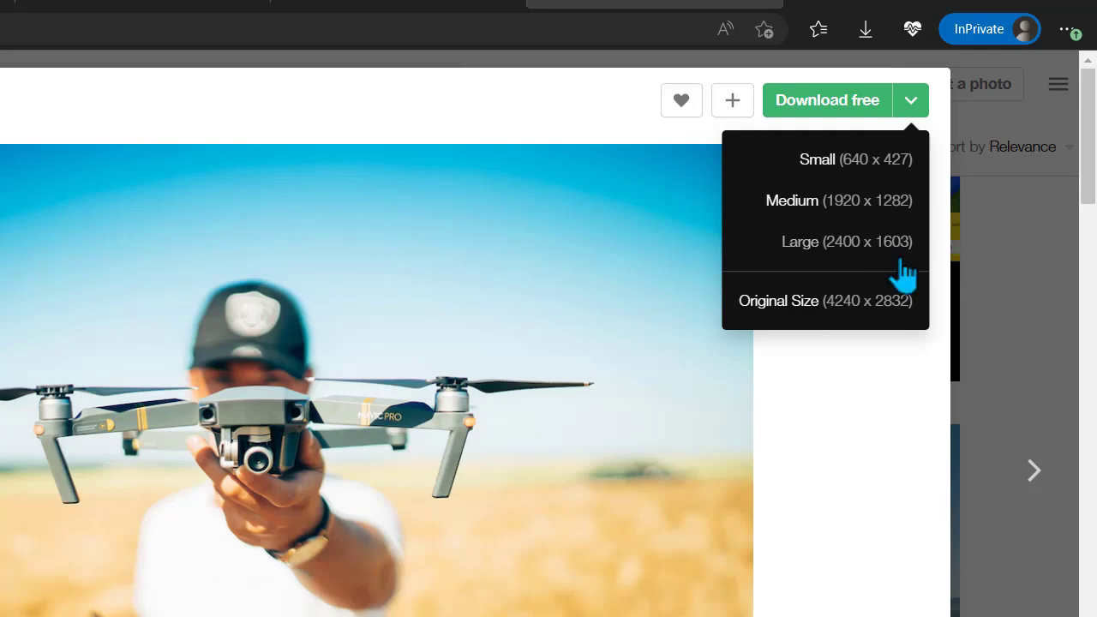
click(856, 315)
drag(669, 112, 368, 590)
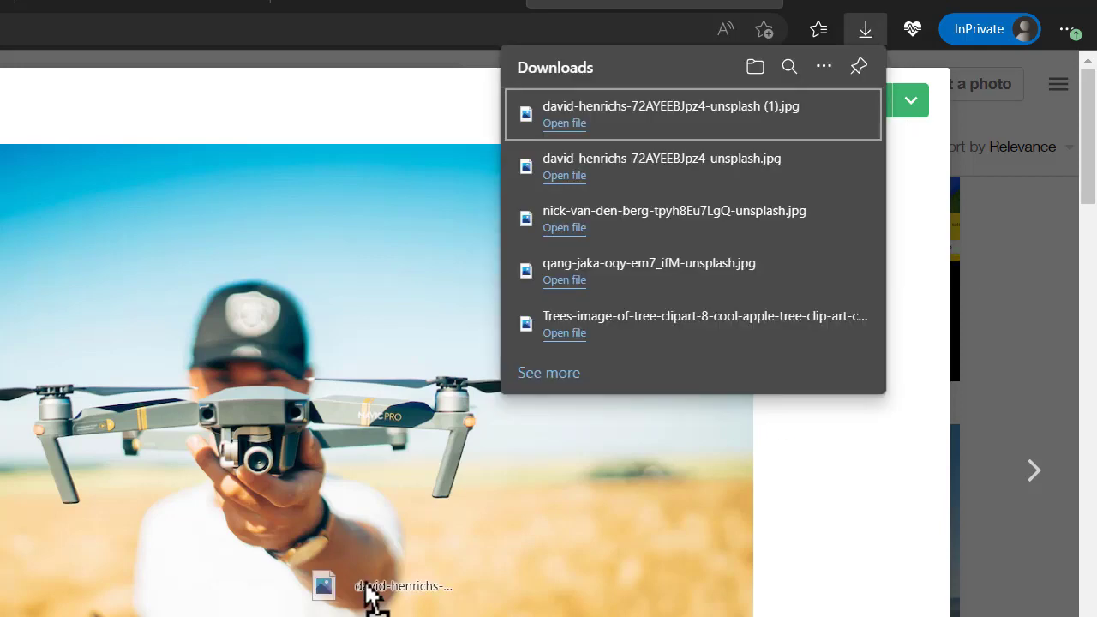
- Drop the drone photo into the banner document and scale it down from its corner
key(super)
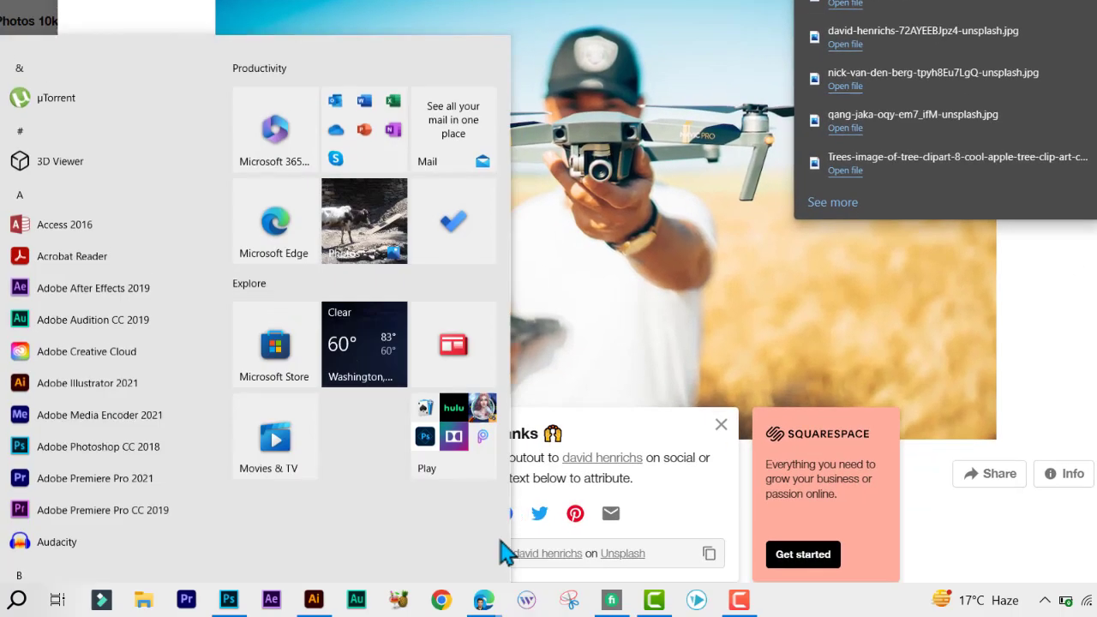
mouse_move(506, 552)
mouse_down()
mouse_move(439, 343)
mouse_move(449, 275)
mouse_up()
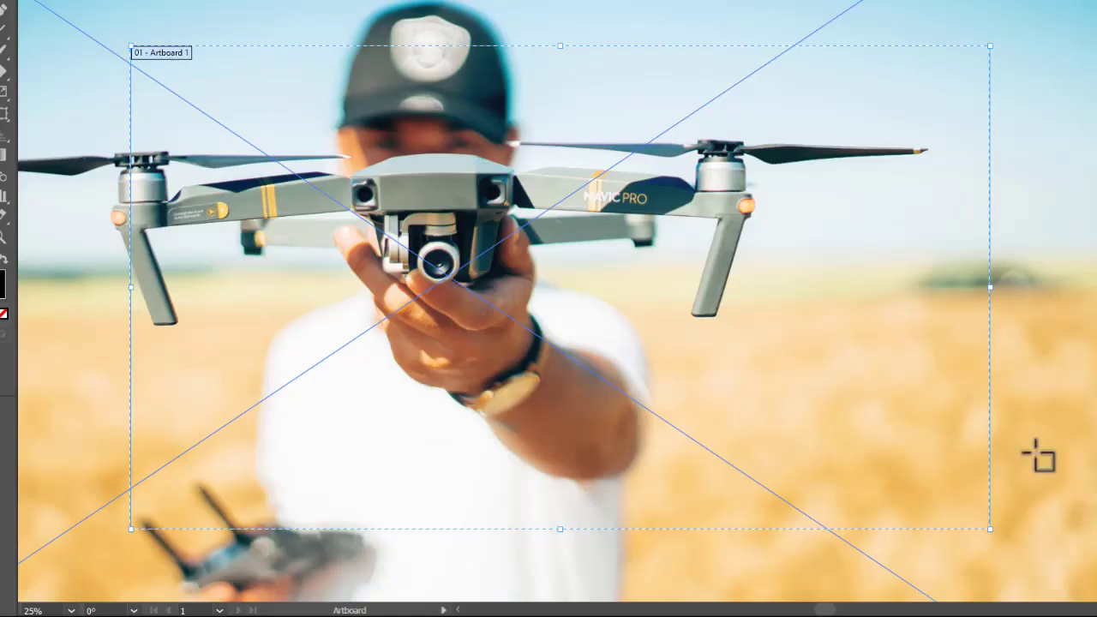
key(ctrl+minus)
key(v)
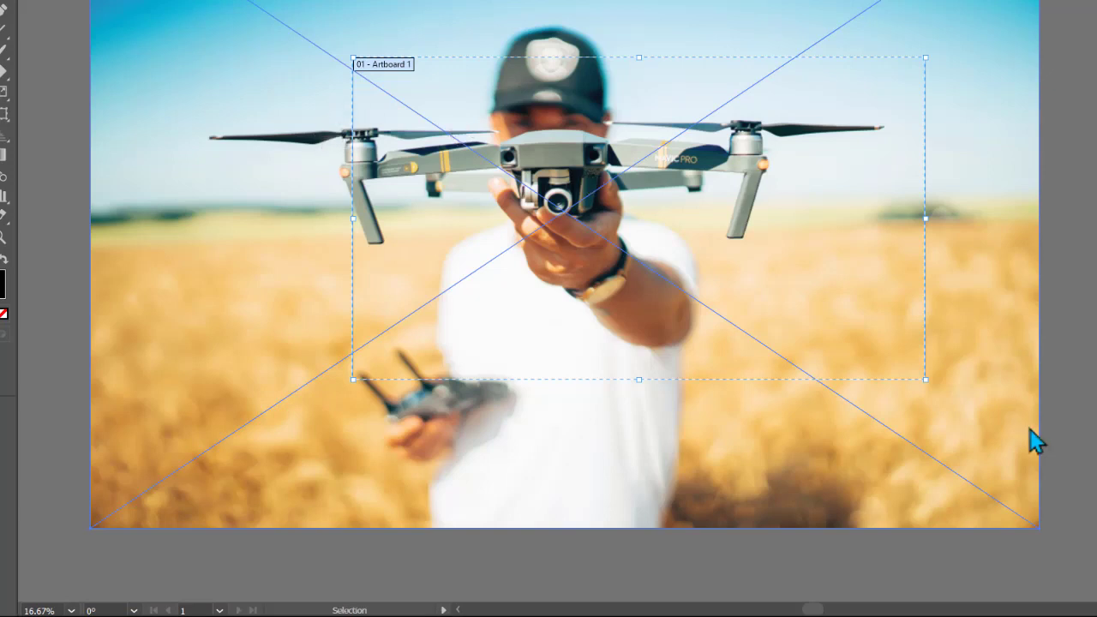
click(1035, 441)
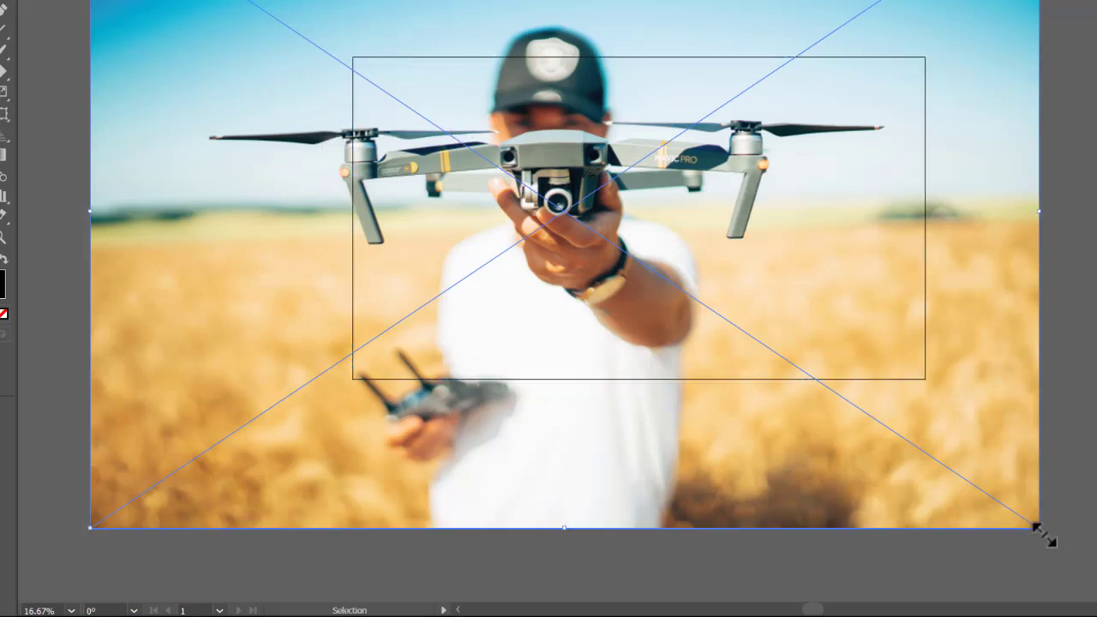
mouse_move(1035, 526)
mouse_down()
mouse_move(742, 350)
mouse_move(691, 470)
mouse_up()
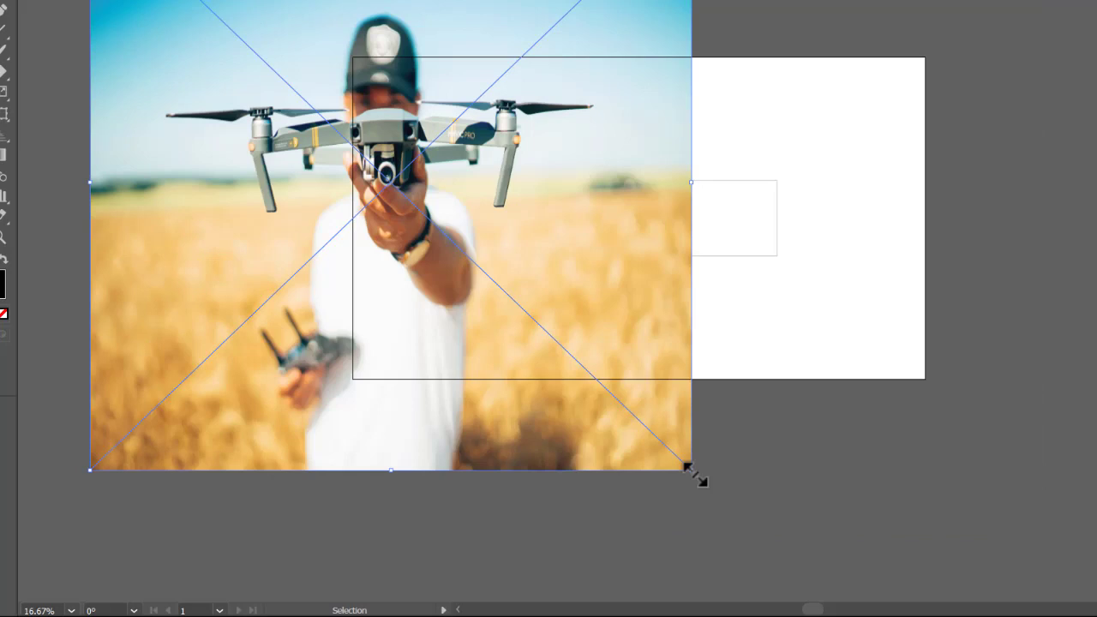
key(ctrl+z)
drag(1041, 526, 834, 396)
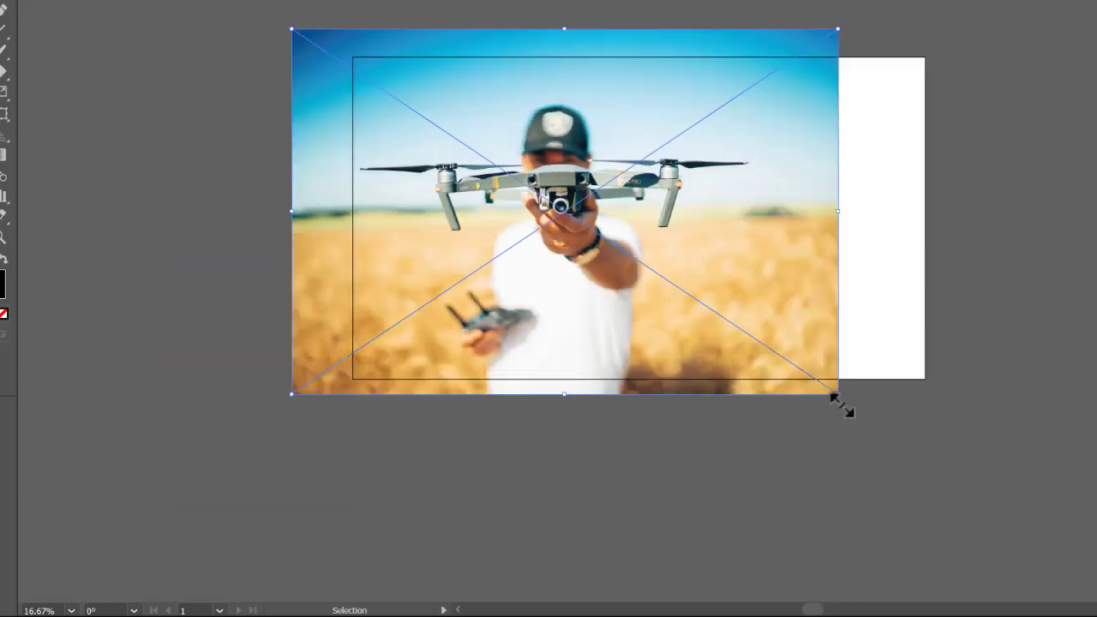
mouse_move(707, 276)
mouse_down()
mouse_move(796, 282)
mouse_move(772, 283)
mouse_up()
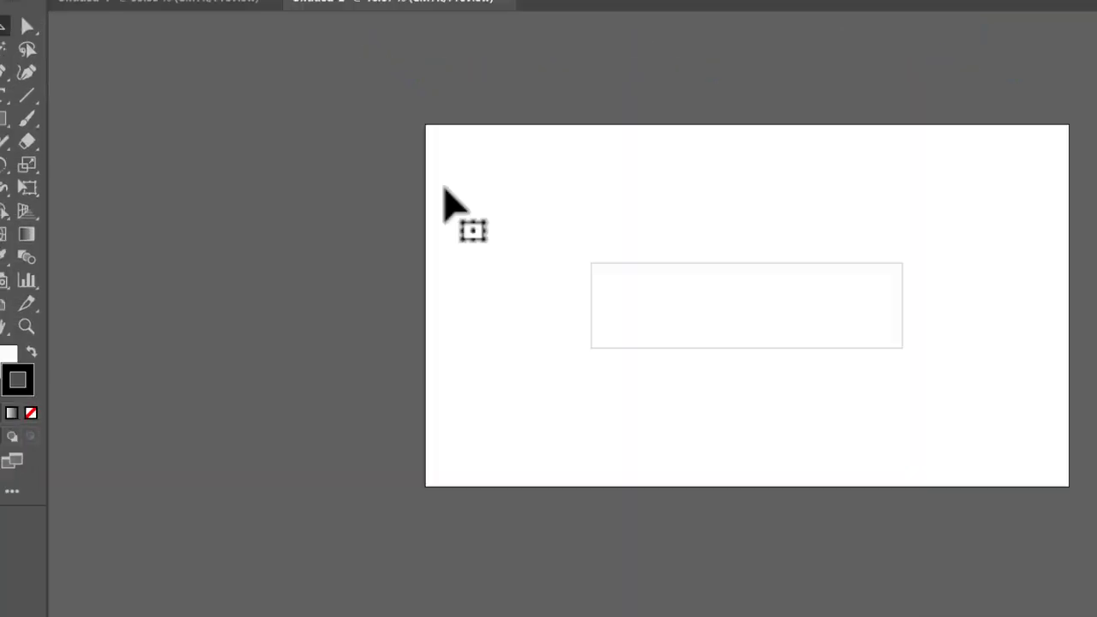
- Reposition and enlarge the drone photo so it covers the whole artboard
key(super)
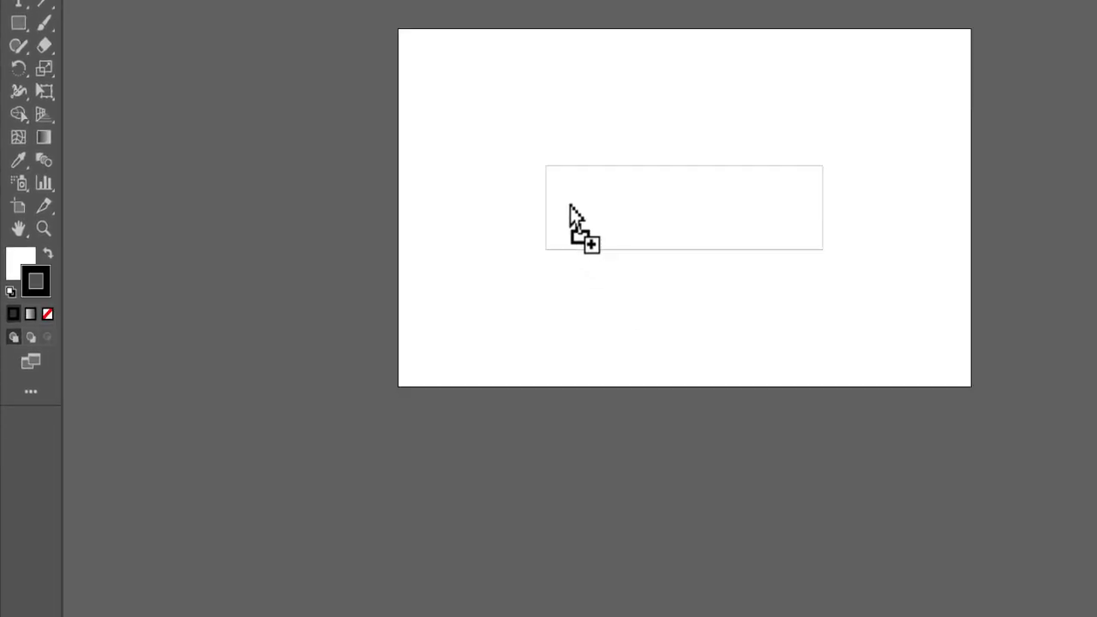
click(569, 206)
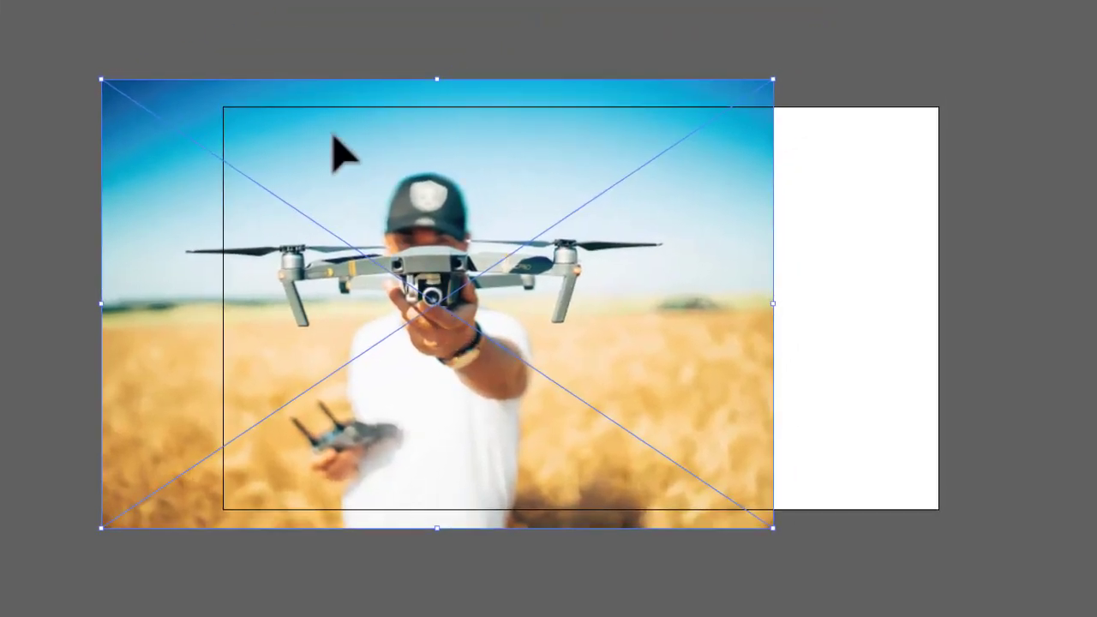
drag(331, 152, 561, 134)
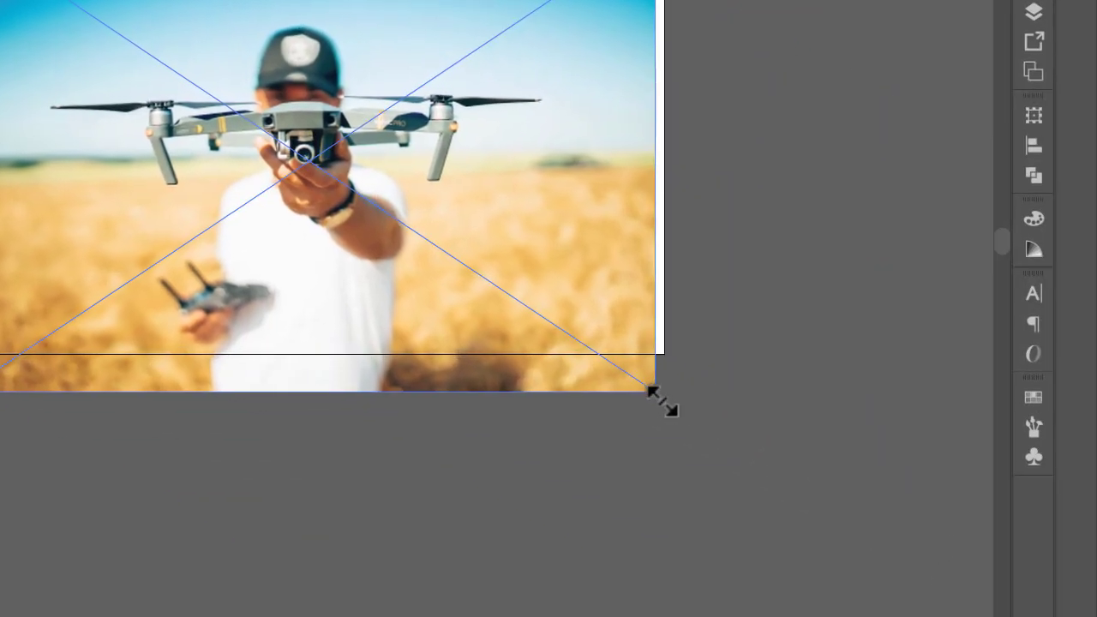
drag(645, 383, 665, 399)
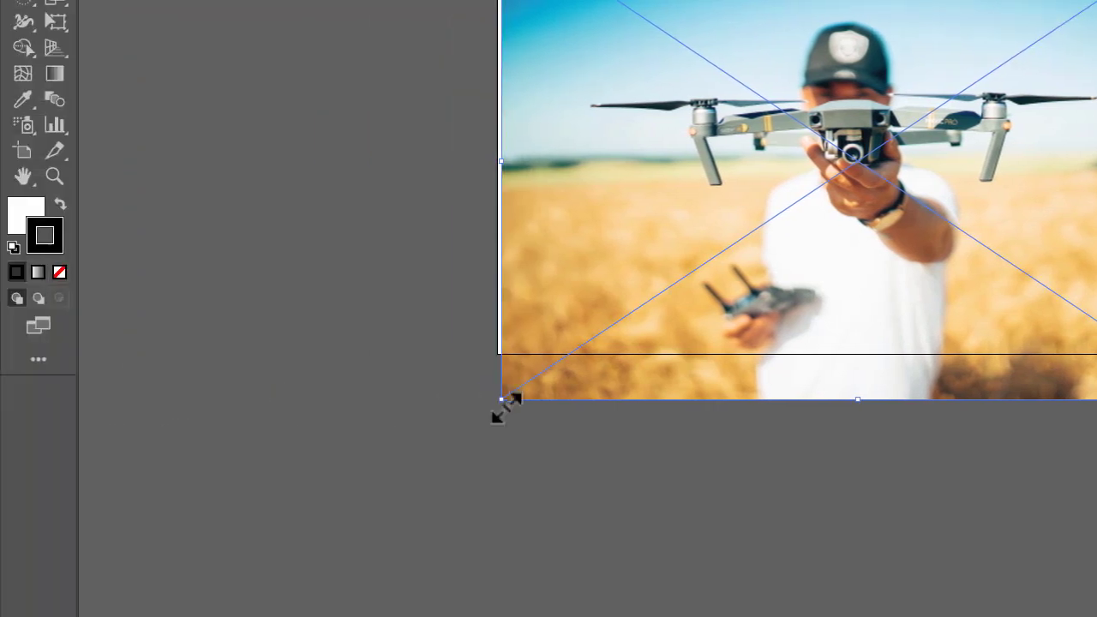
drag(506, 404, 498, 409)
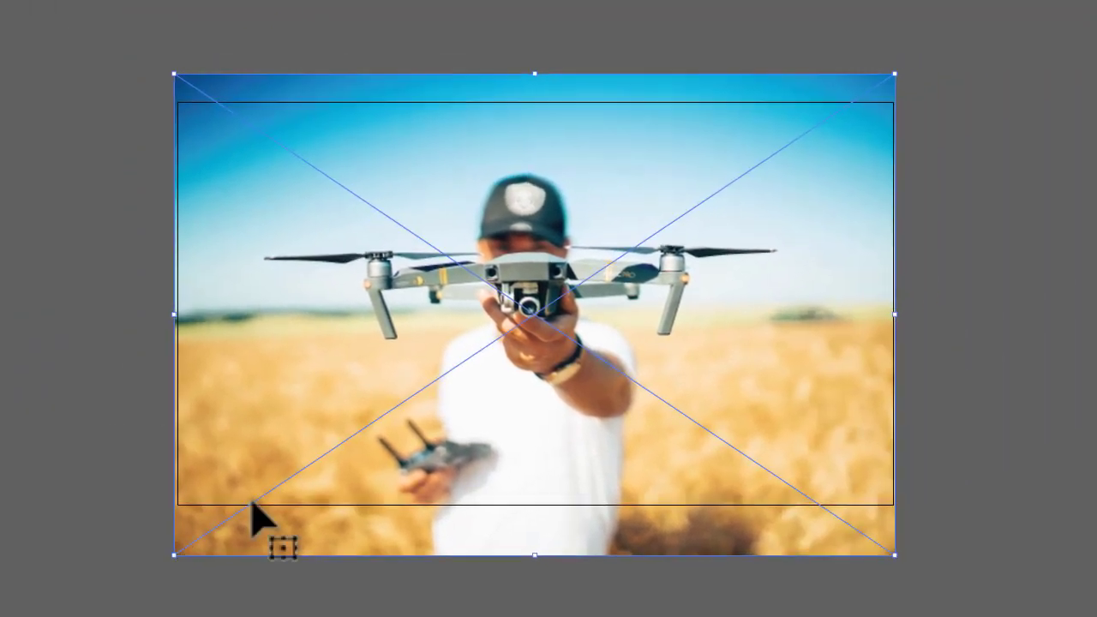
- Send the drone photo to the back and lock it so text can be added
key(ctrl+shift+bracketleft)
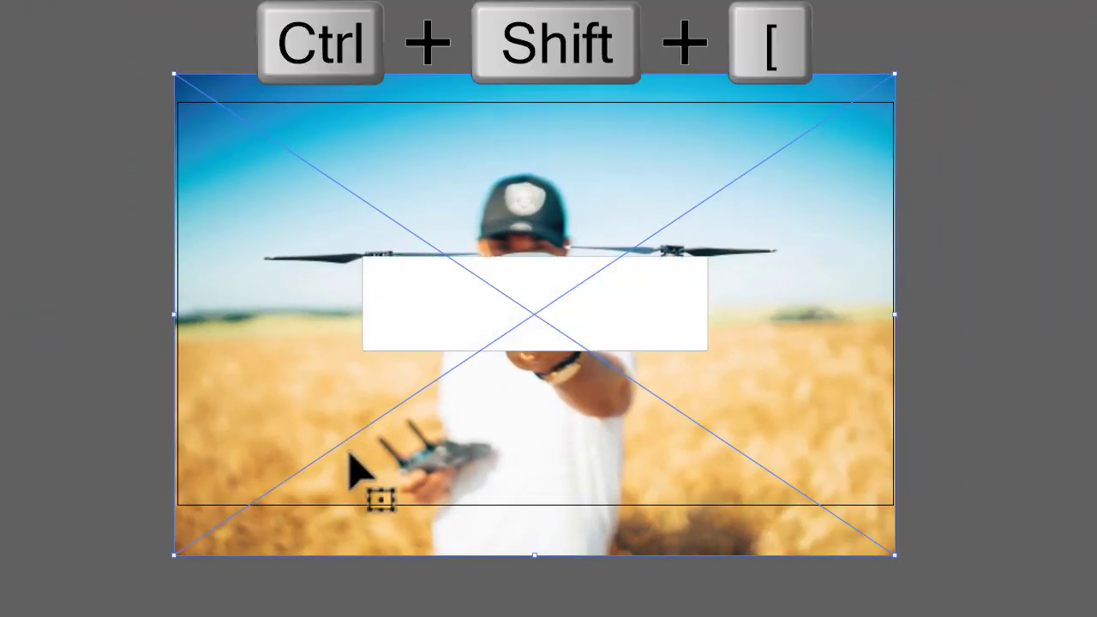
key(ctrl+2)
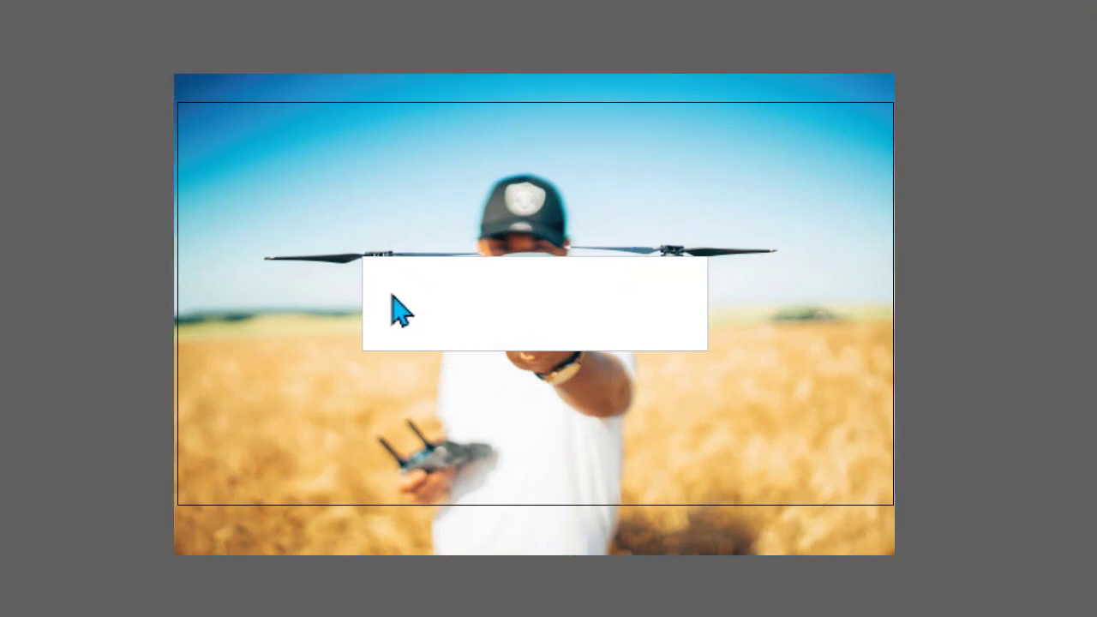
key(t)
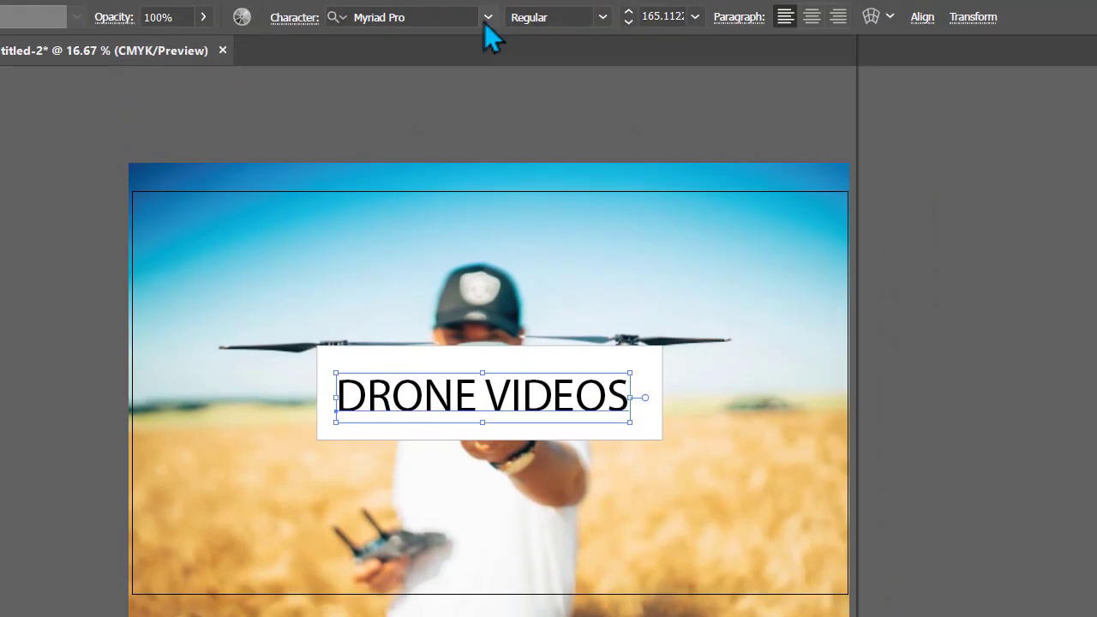
- Set the DRONE VIDEOS title in MV Boli and reduce its size three steps
click(485, 22)
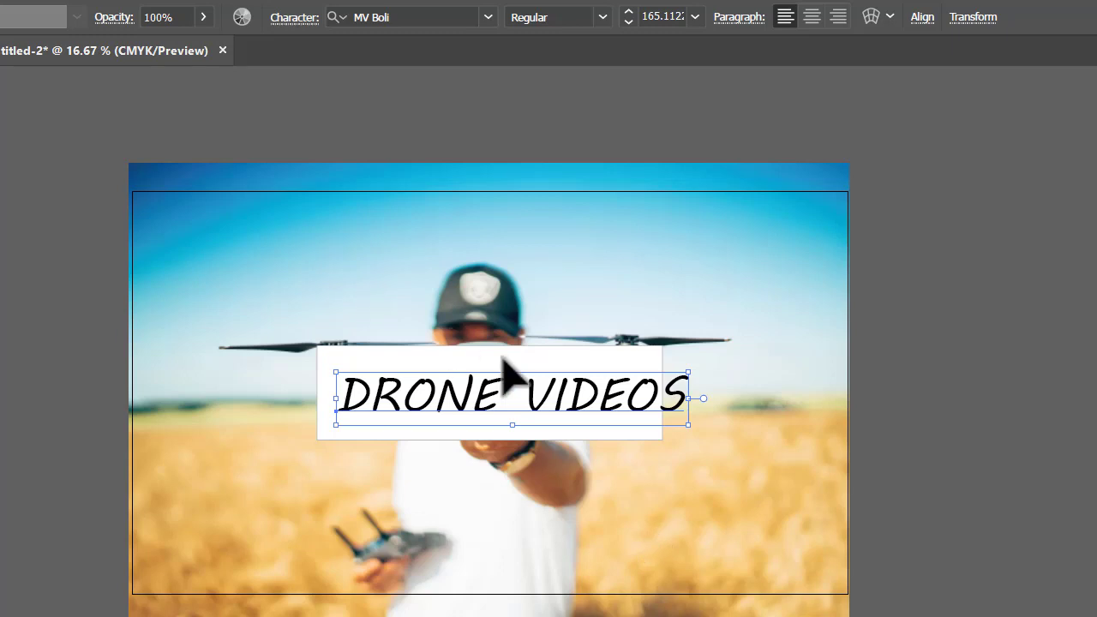
click(628, 21)
click(628, 21)
click(628, 22)
click(780, 317)
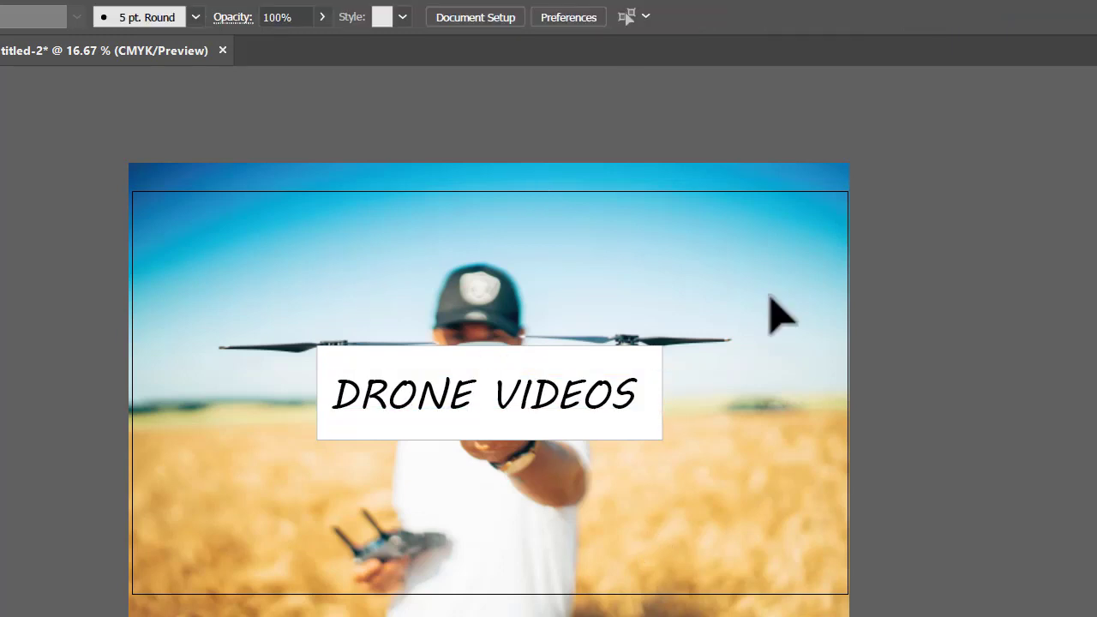
- Unlock all objects and delete the white box behind the DRONE VIDEOS text
key(ctrl+alt+2)
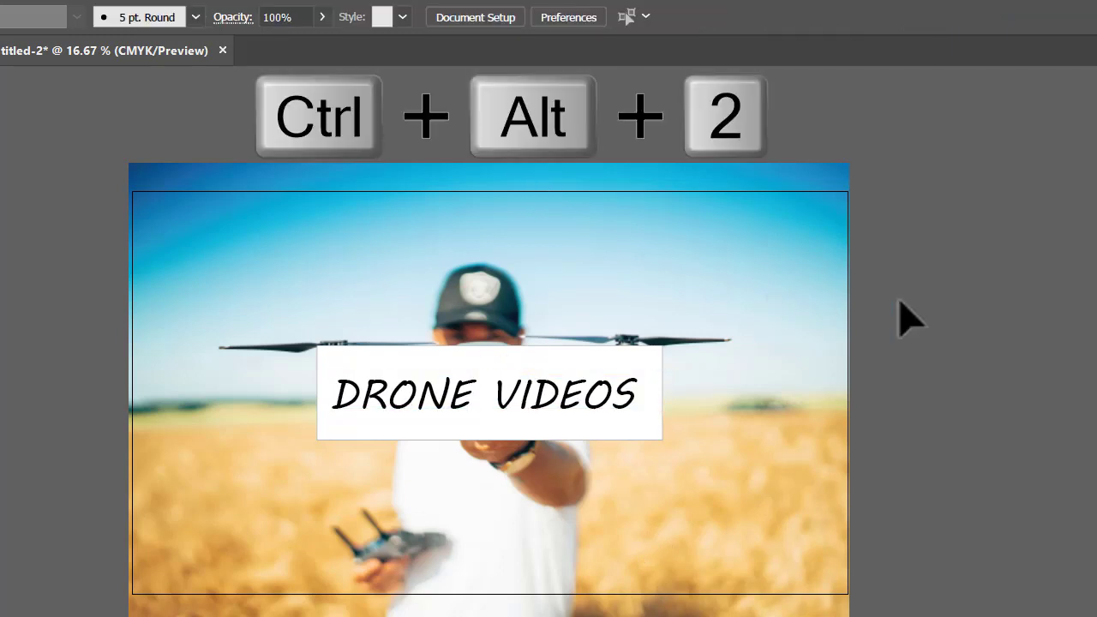
click(972, 338)
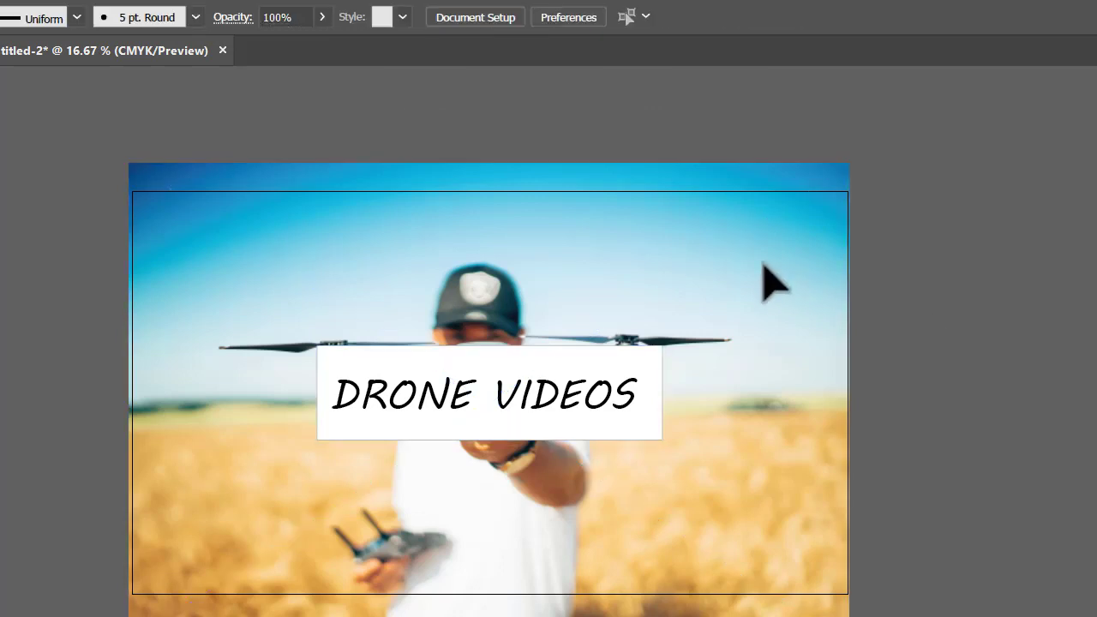
click(658, 257)
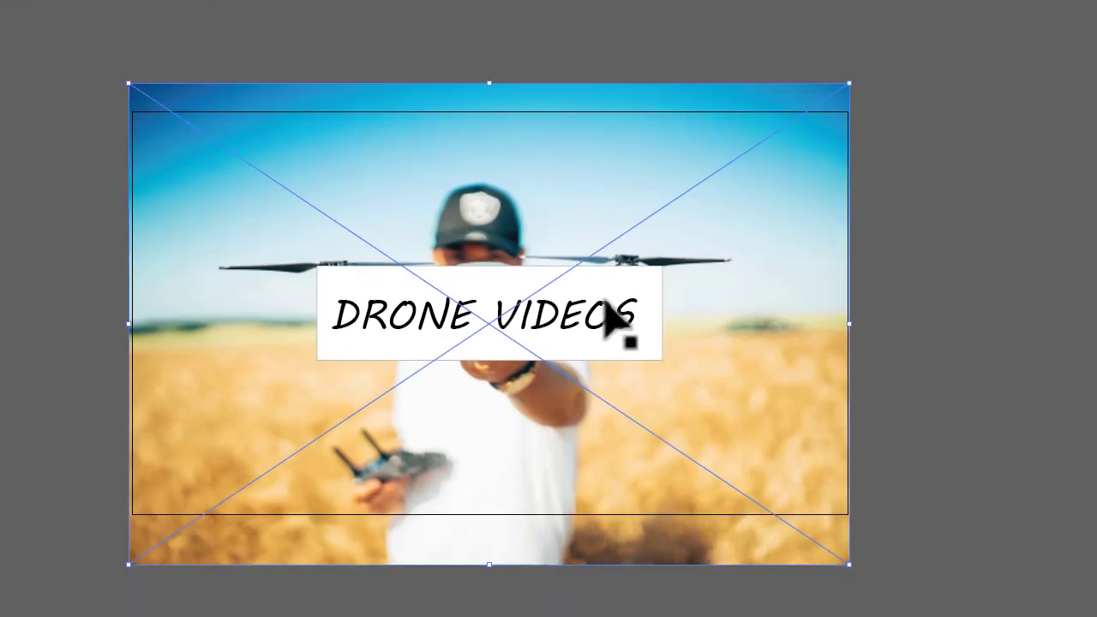
click(623, 291)
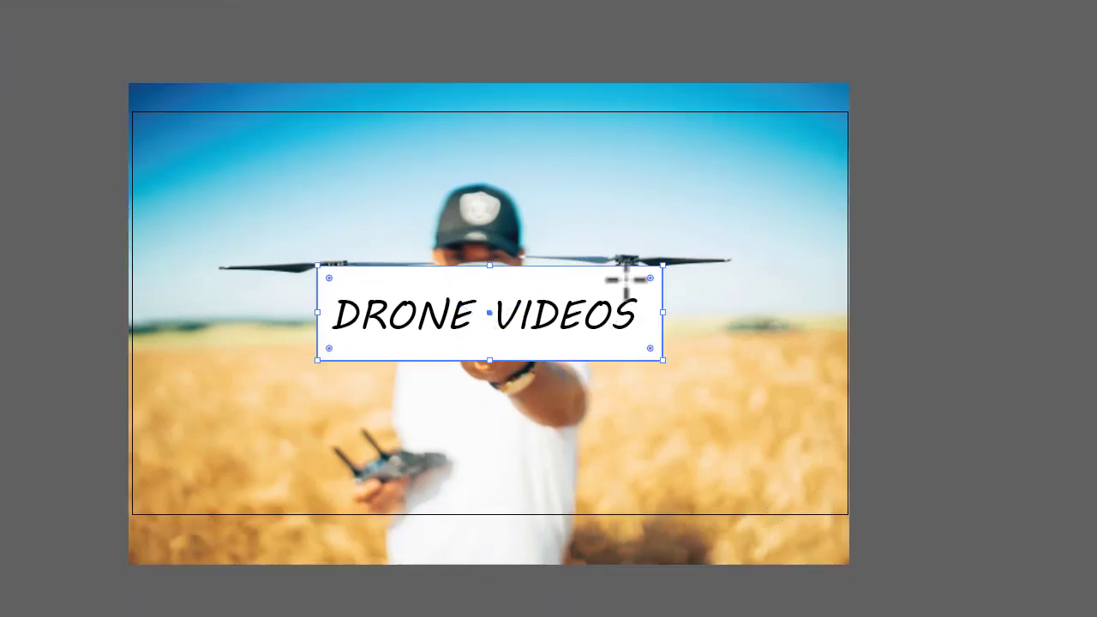
key(Delete)
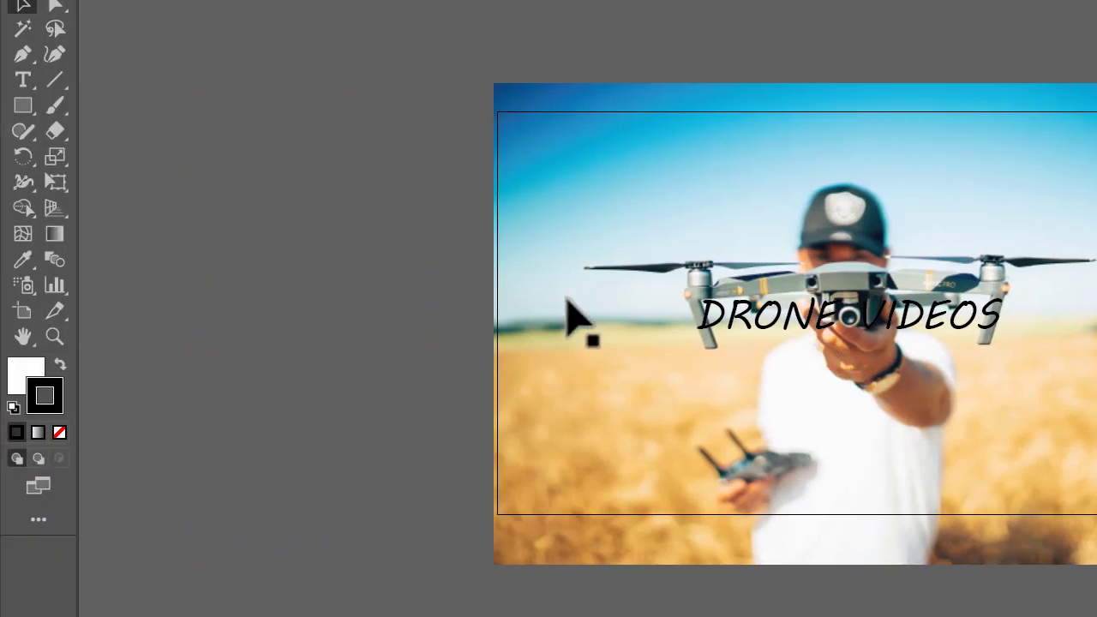
- Fill the DRONE VIDEOS text with white and convert it to outlines
click(688, 310)
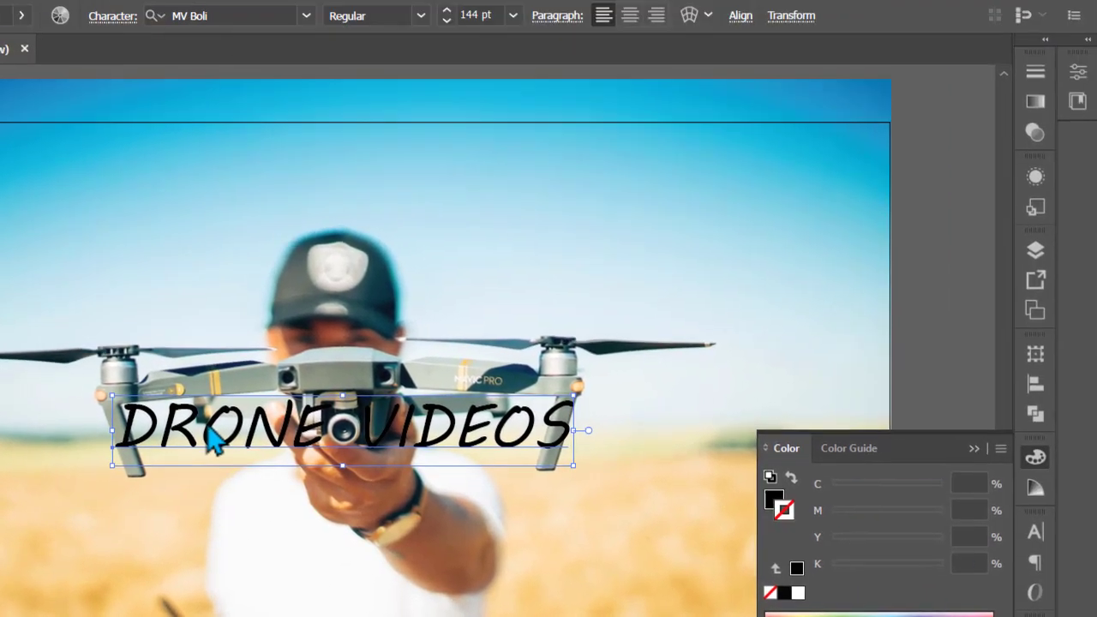
click(767, 83)
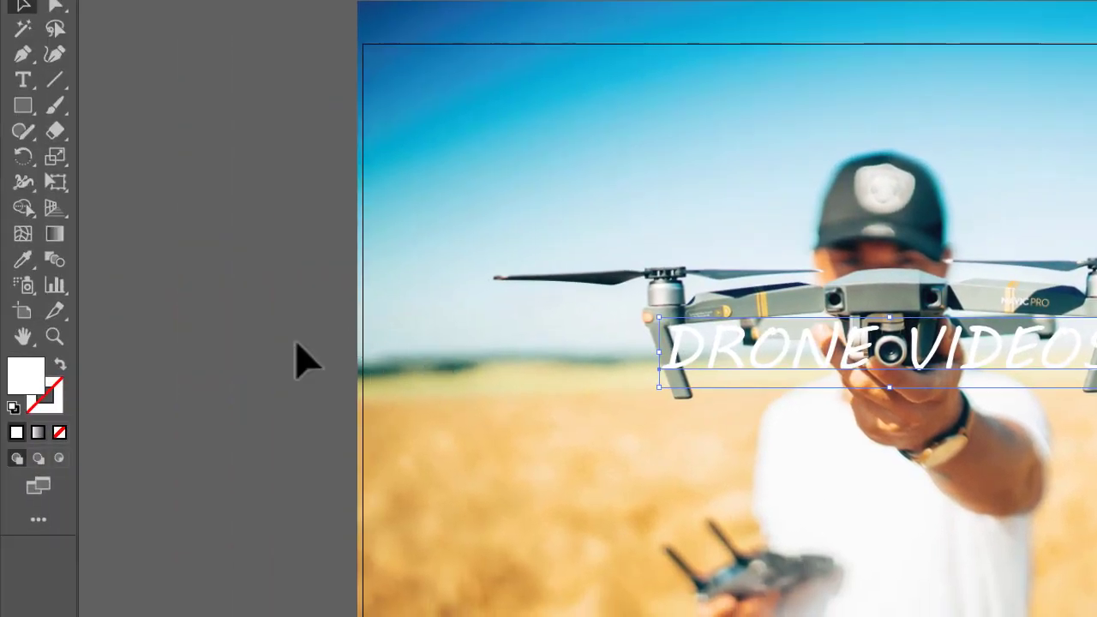
click(272, 364)
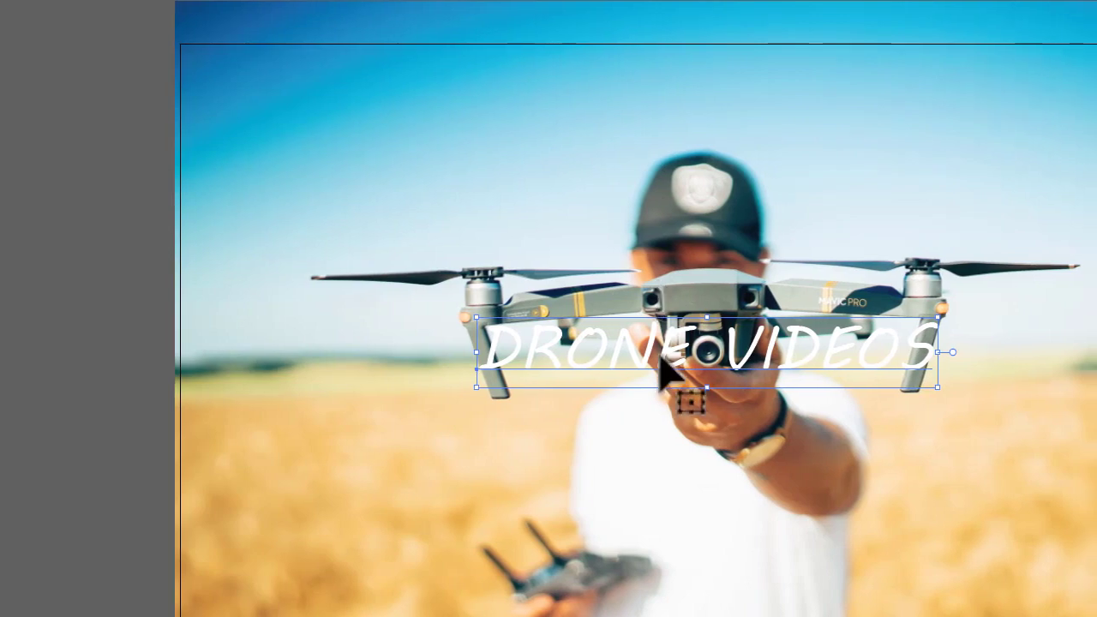
right_click(662, 360)
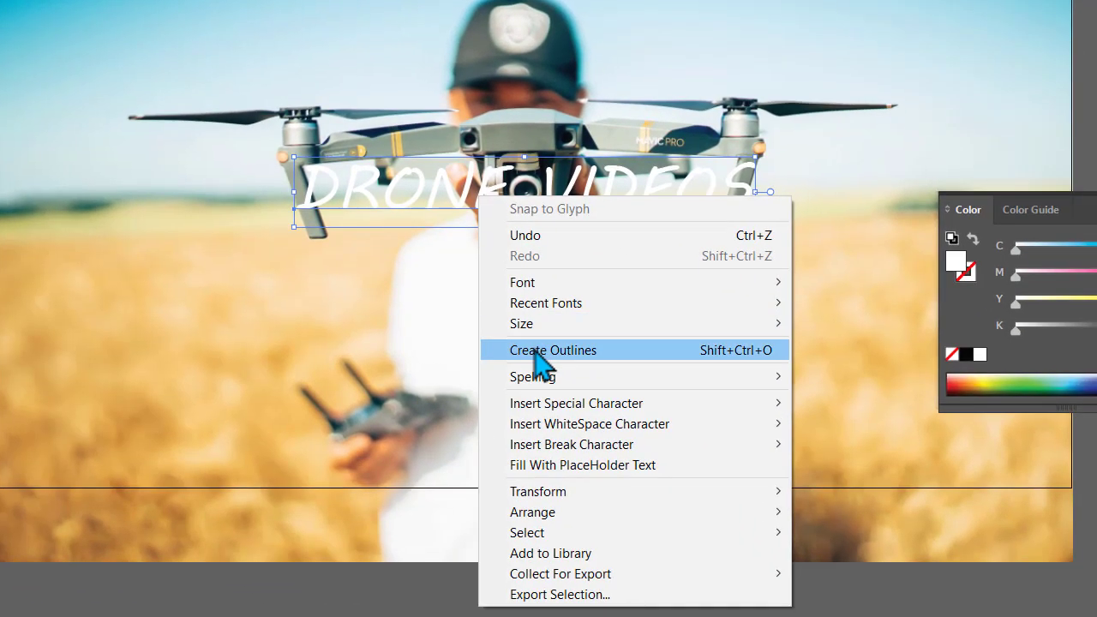
click(540, 356)
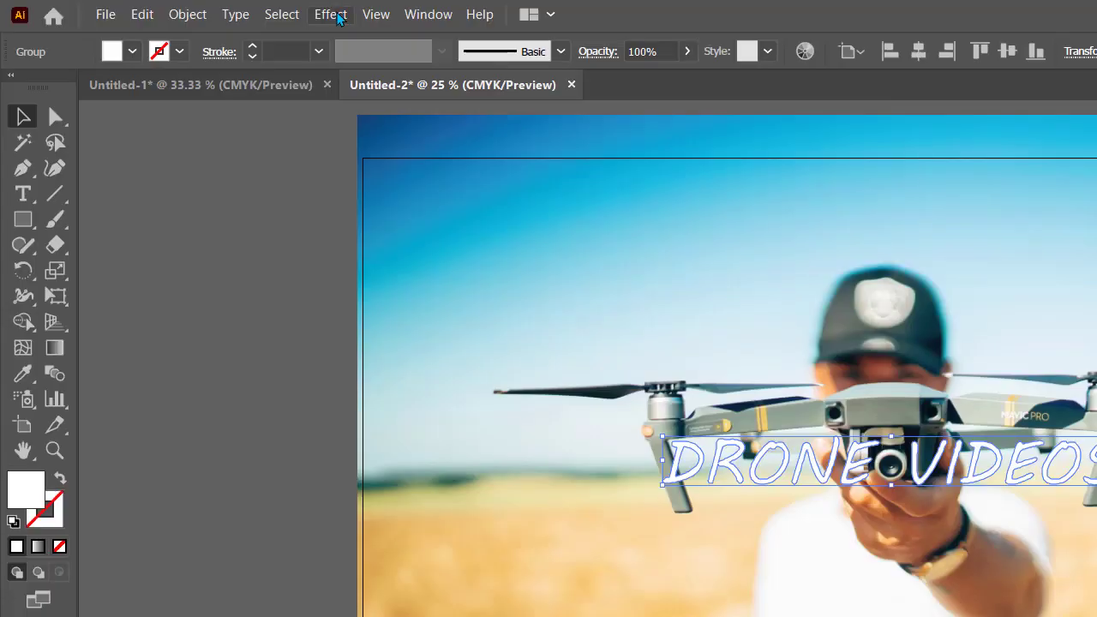
click(340, 18)
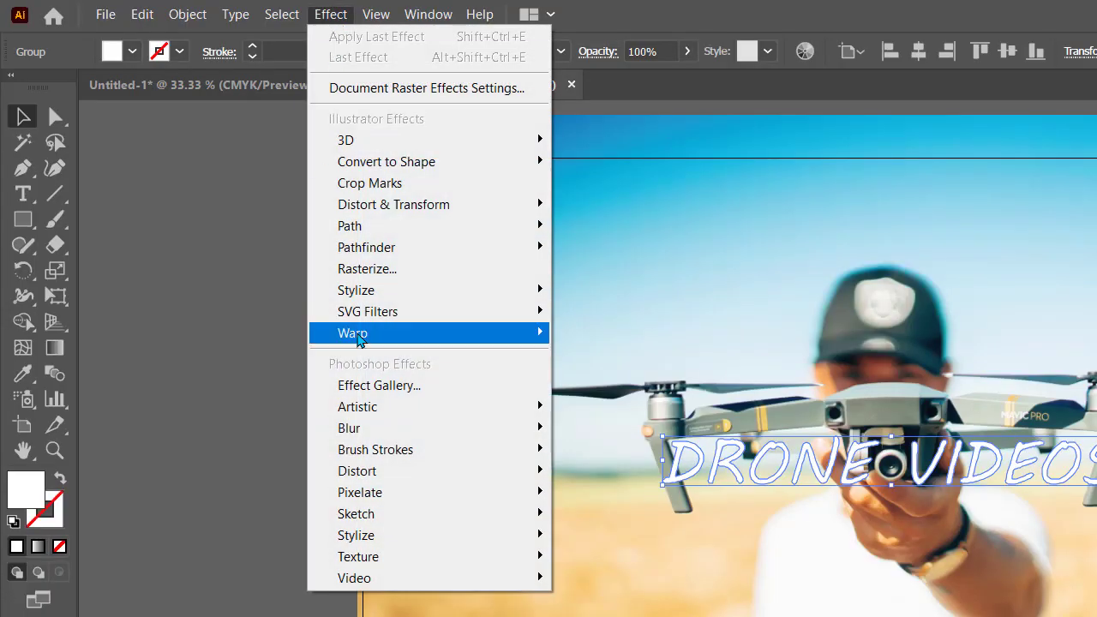
mouse_move(356, 290)
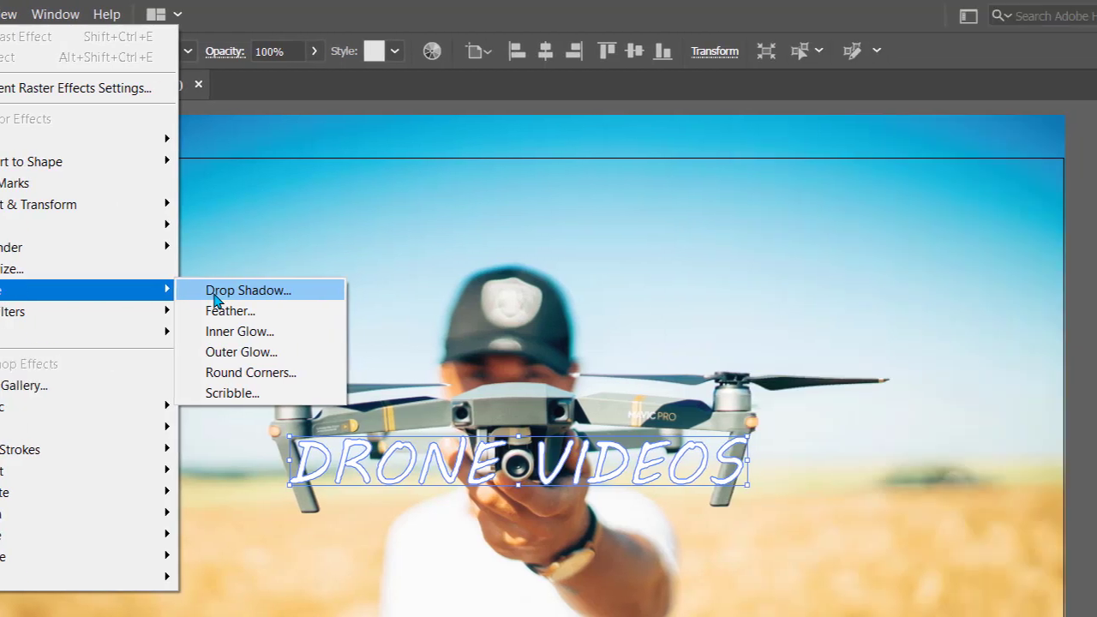
- Apply a Multiply 75% drop shadow with 7 pt offsets and 5 pt blur, comparing via undo/redo
click(621, 290)
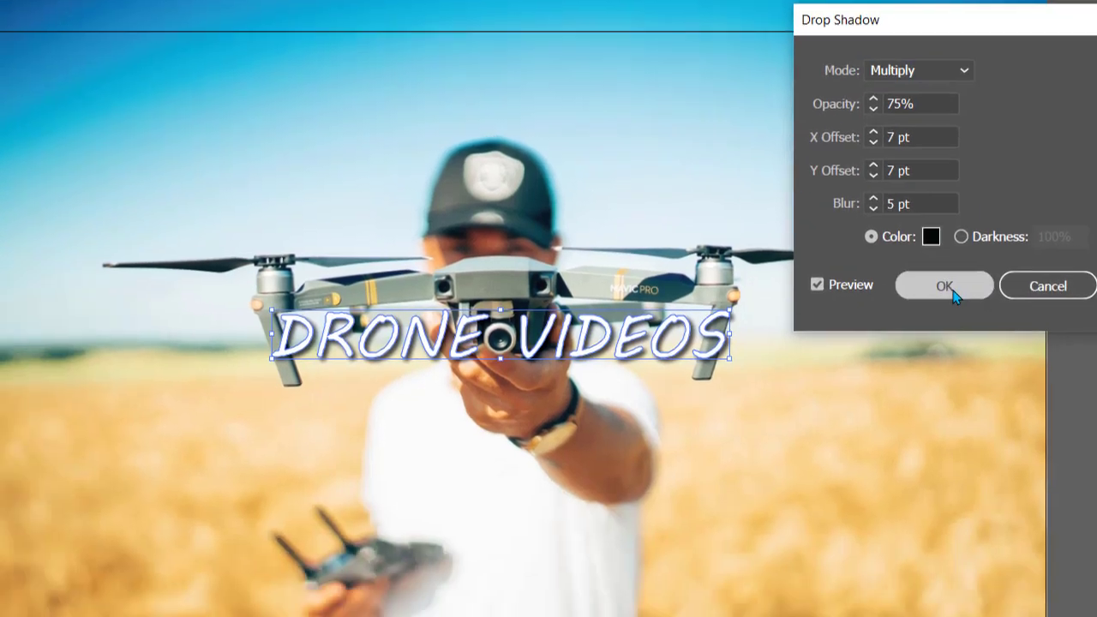
click(787, 412)
key(ctrl+shift+a)
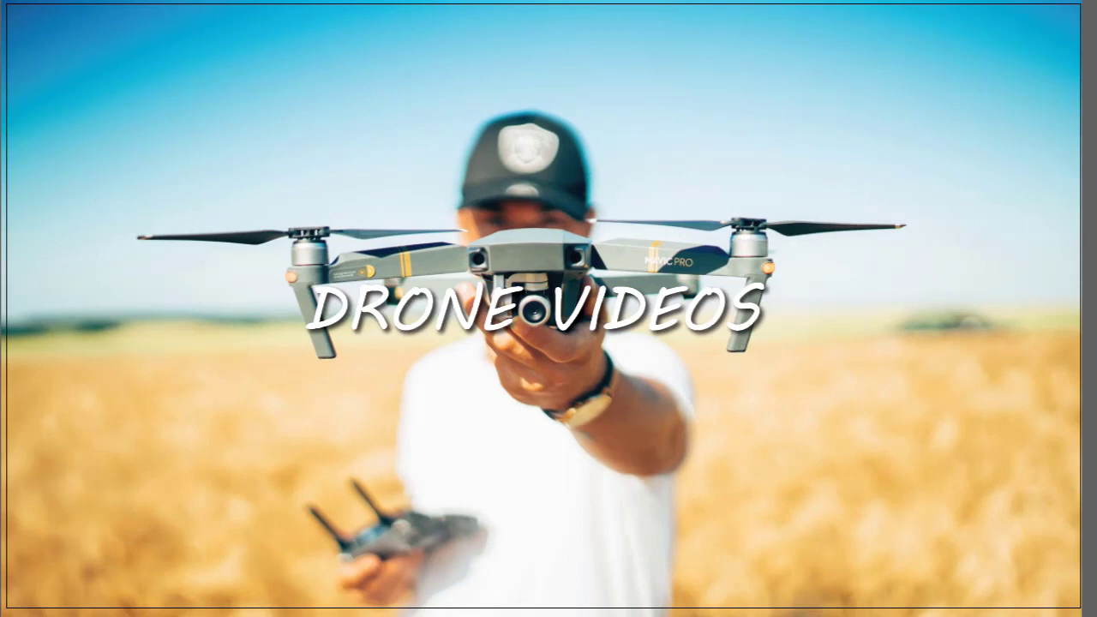
key(ctrl+z)
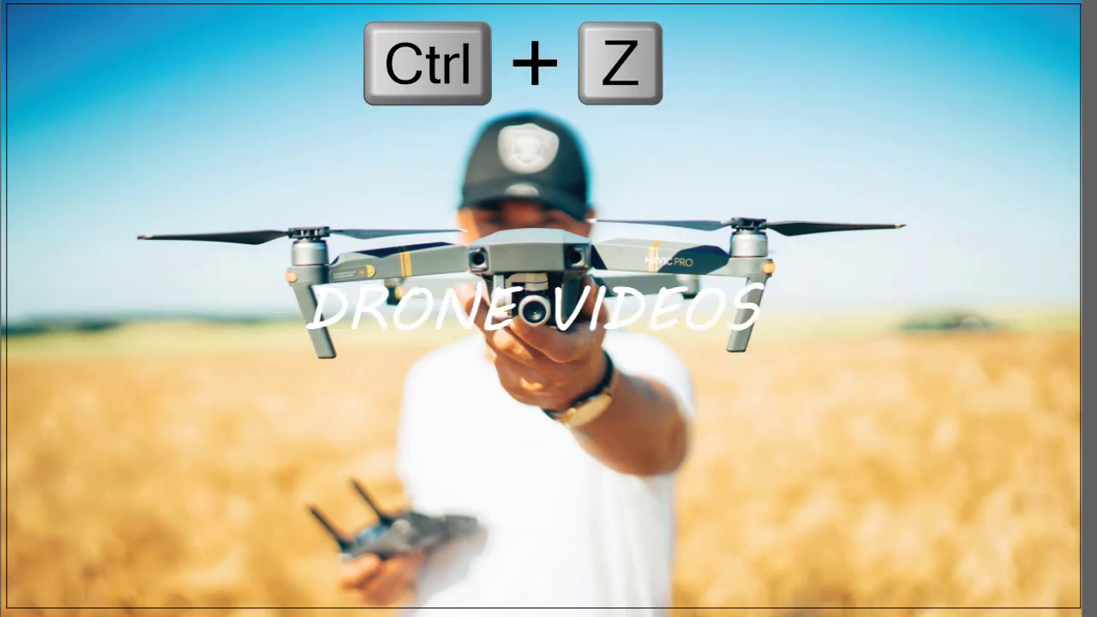
key(ctrl+shift+z)
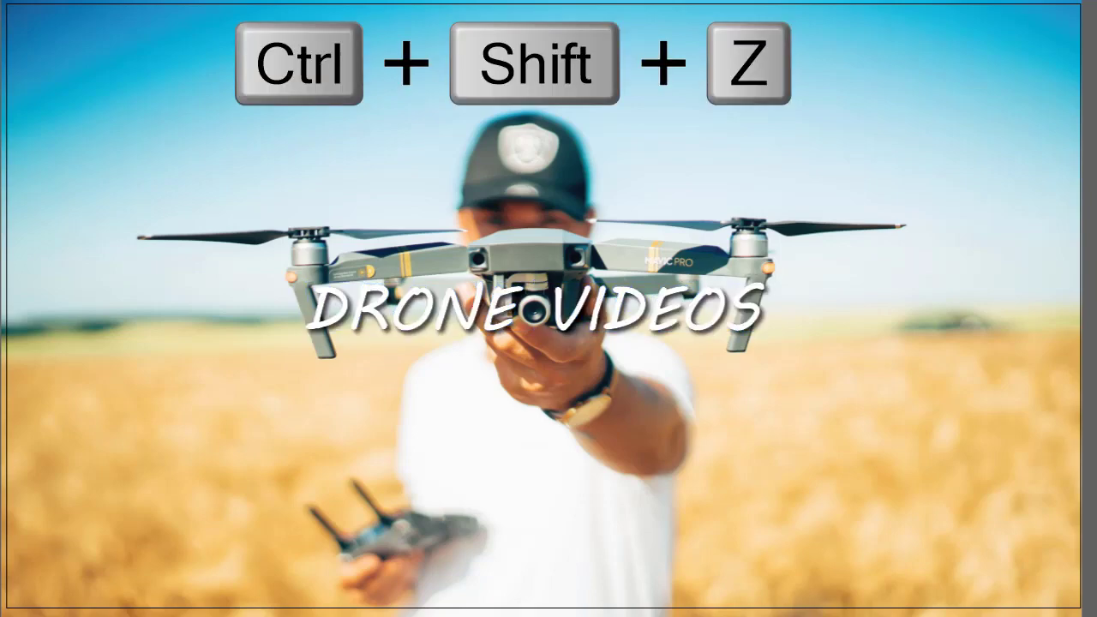
click(444, 319)
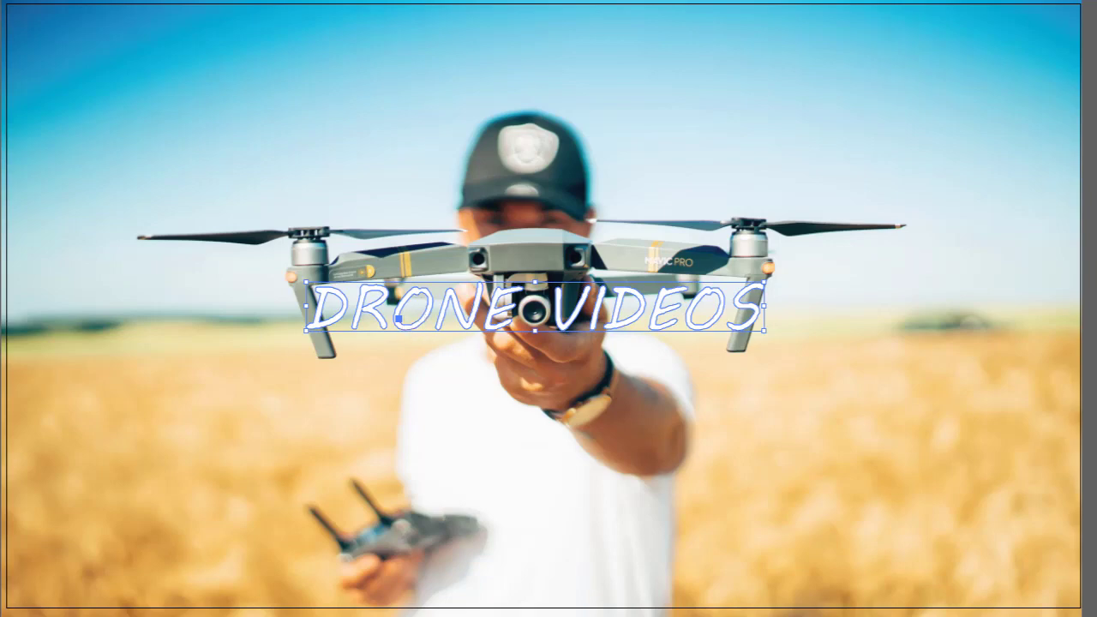
- Give the DRONE VIDEOS lettering a black stroke aligned outside, raised to 4 pt weight
click(54, 379)
click(397, 318)
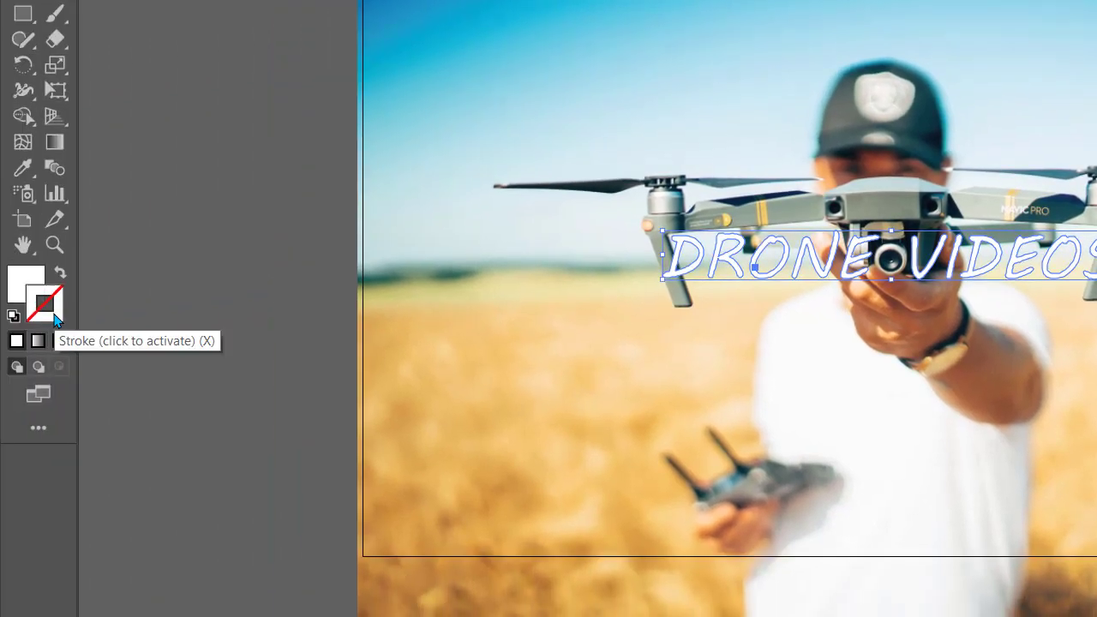
double_click(25, 328)
click(220, 51)
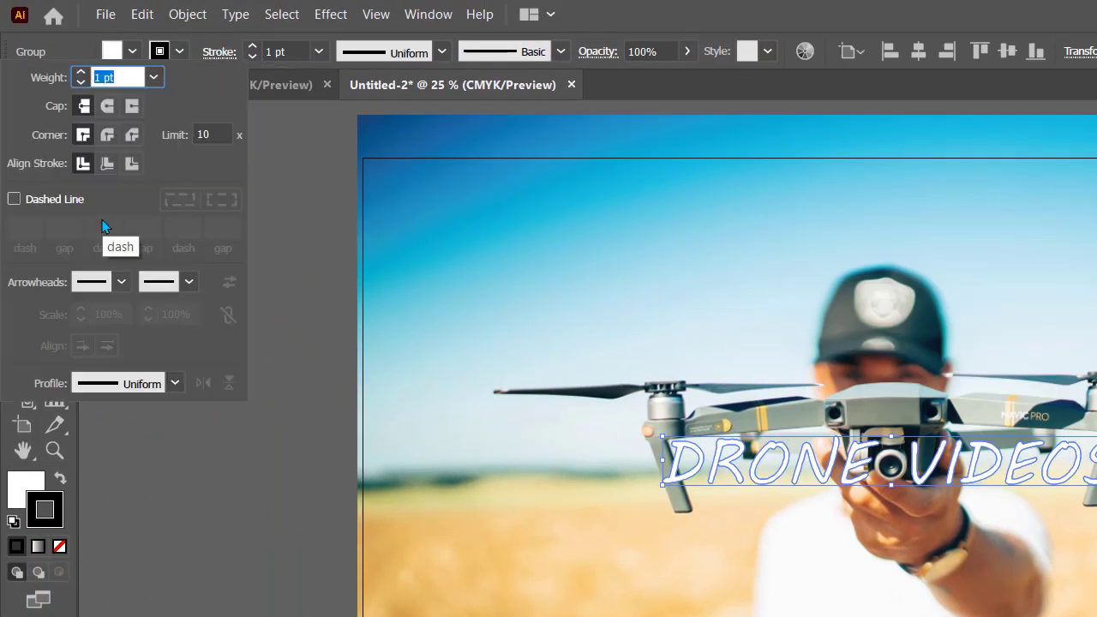
click(129, 165)
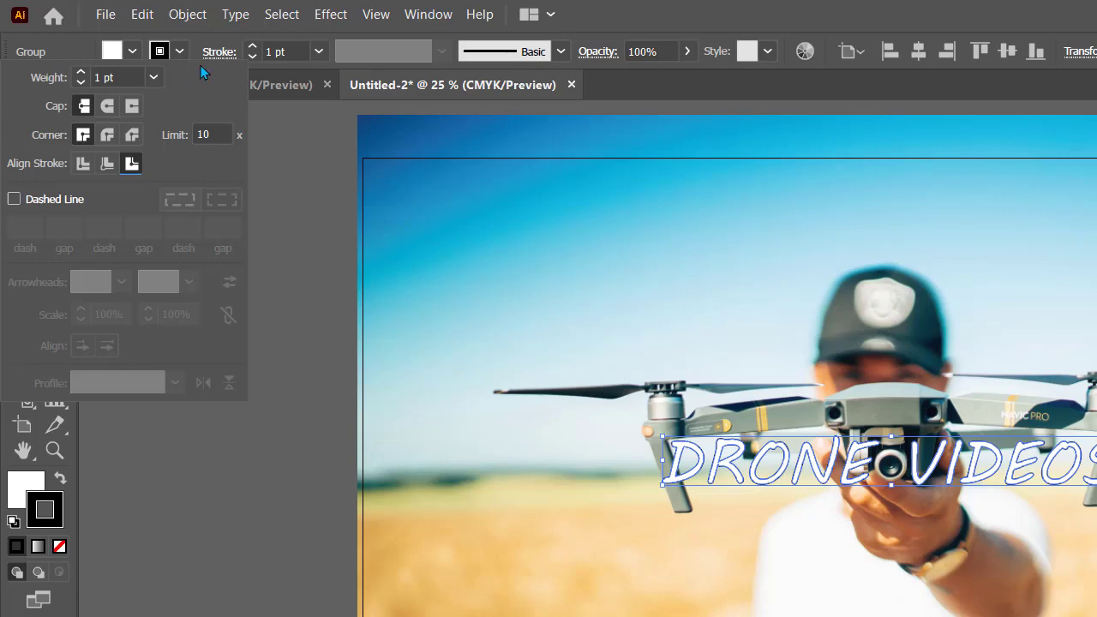
click(253, 48)
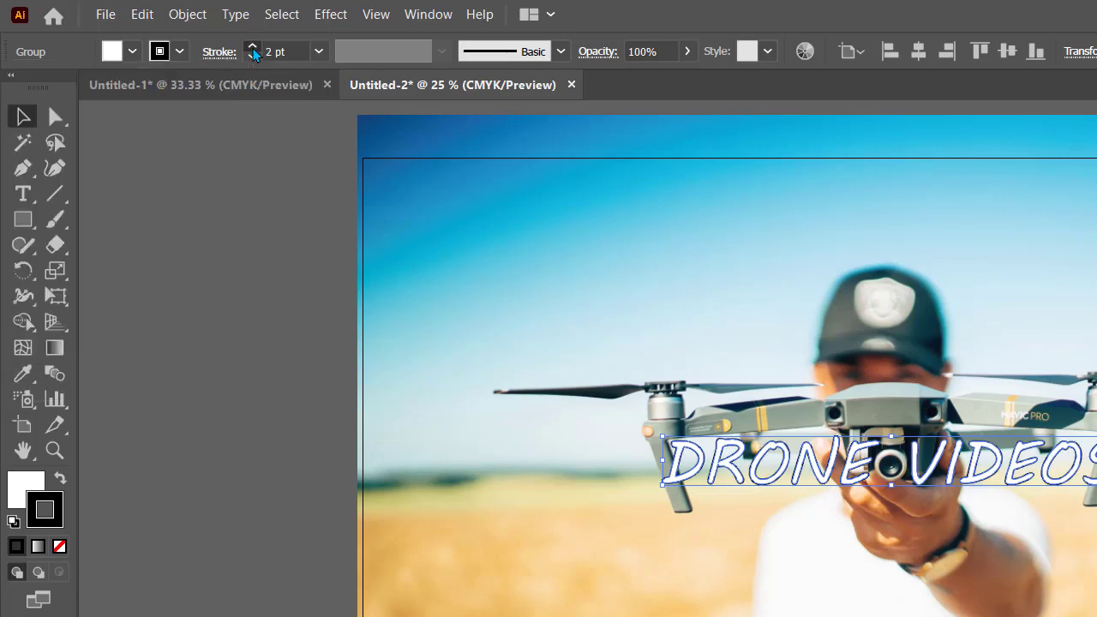
click(253, 48)
click(252, 48)
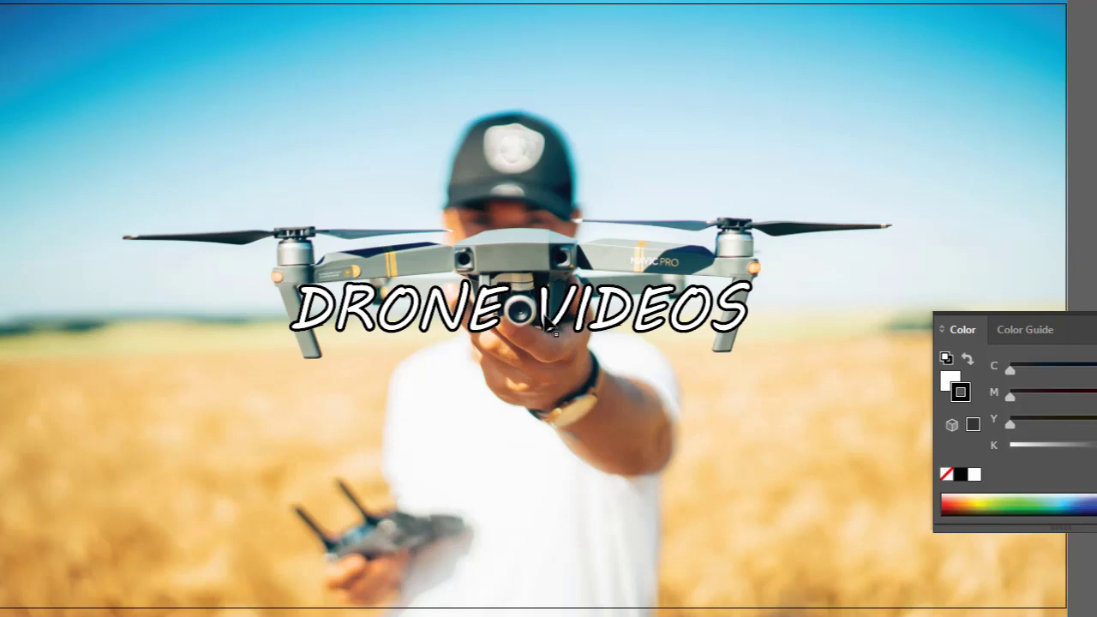
click(455, 199)
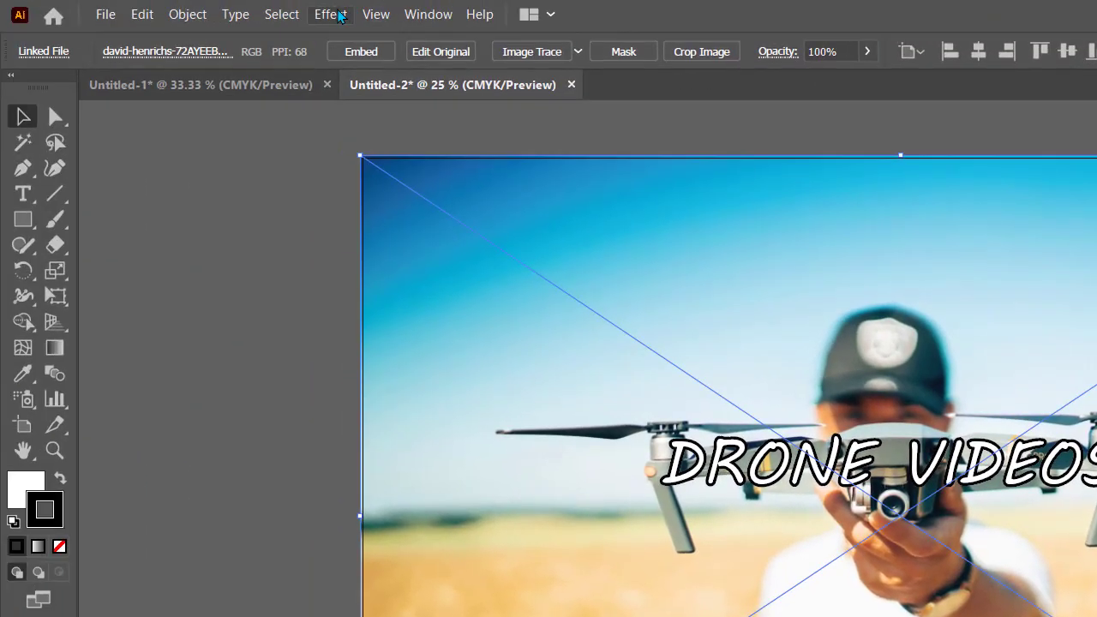
- Apply a Gaussian Blur with a radius of about 28.6 pixels to the drone photo
click(331, 15)
mouse_move(429, 428)
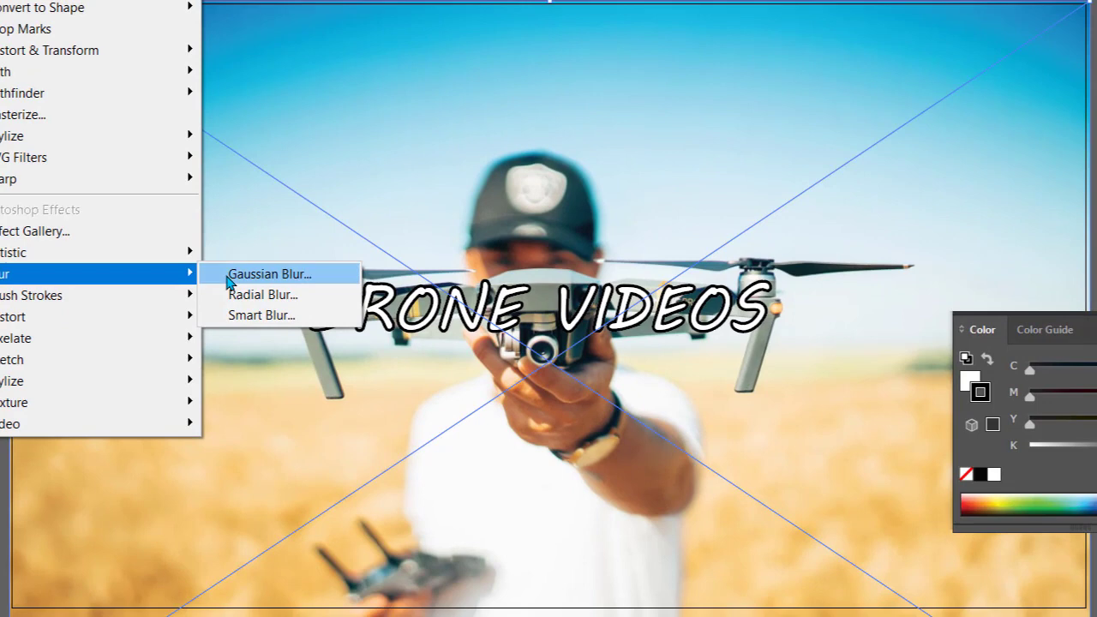
click(229, 275)
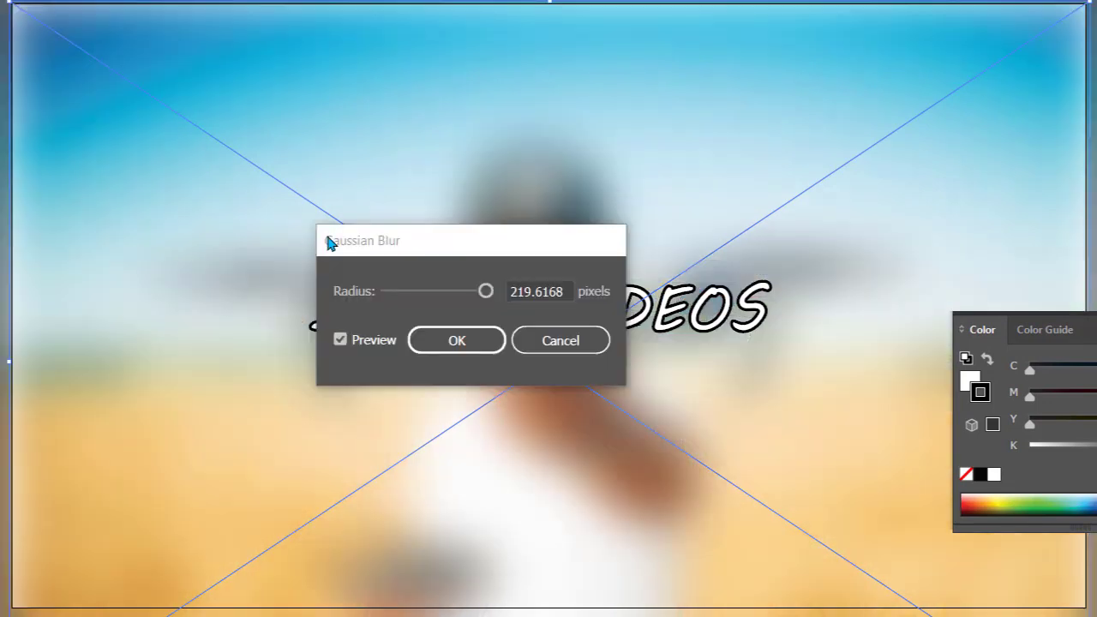
drag(372, 240, 793, 117)
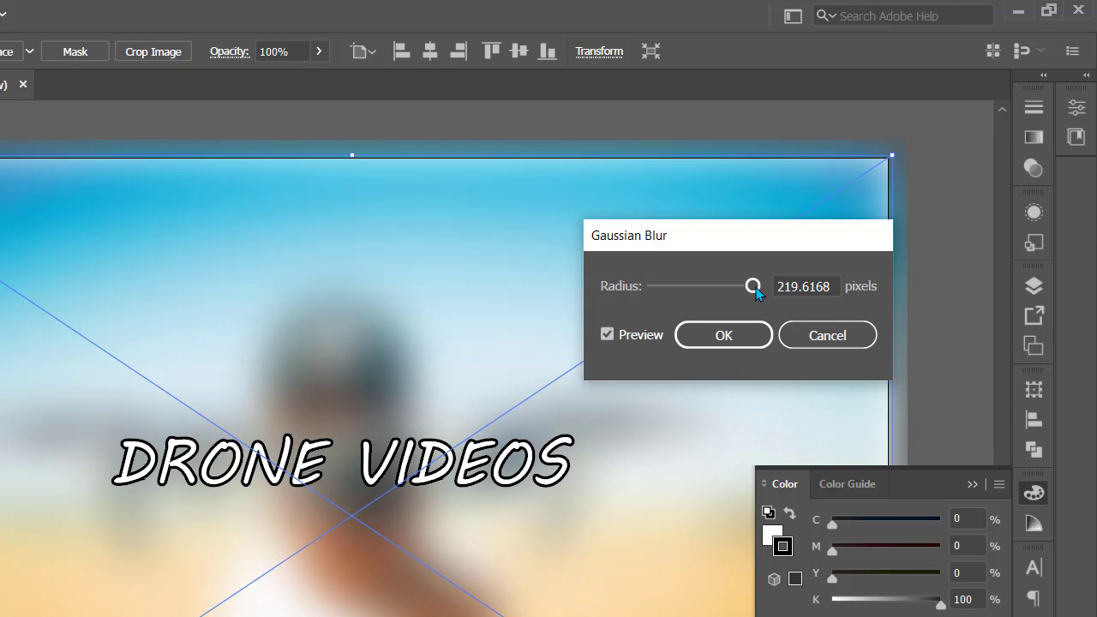
mouse_move(756, 287)
mouse_down()
mouse_move(682, 300)
mouse_move(700, 292)
mouse_up()
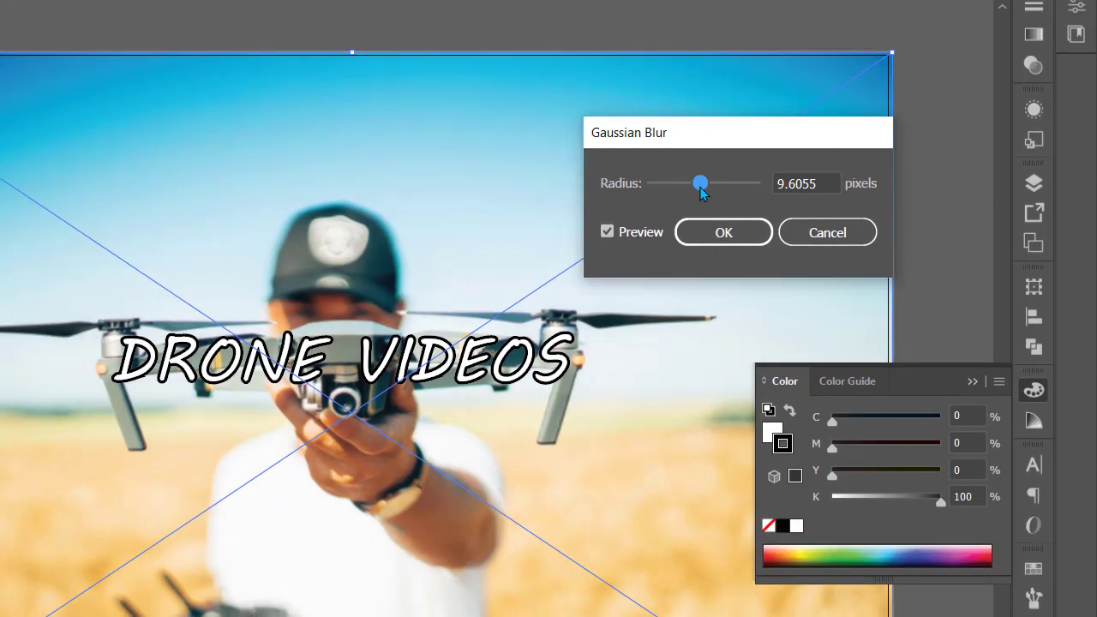
drag(700, 186, 710, 184)
click(735, 229)
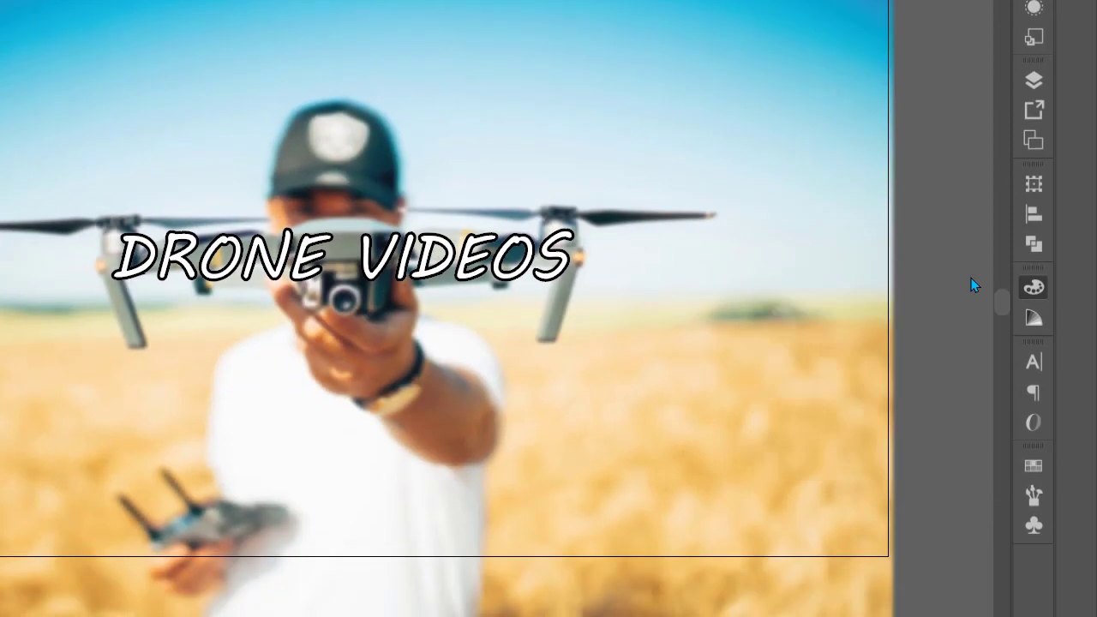